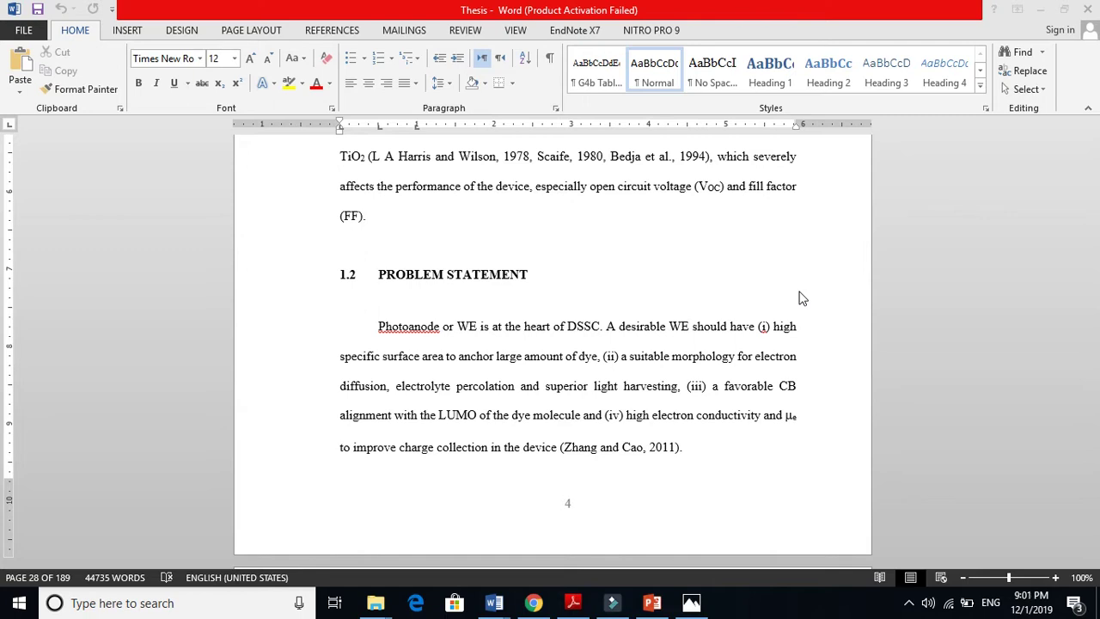
Step: Leave the thesis paragraph and open the 'Enhanced performances of flexible ZnO' PDF from the Flexible planar folder
click(735, 389)
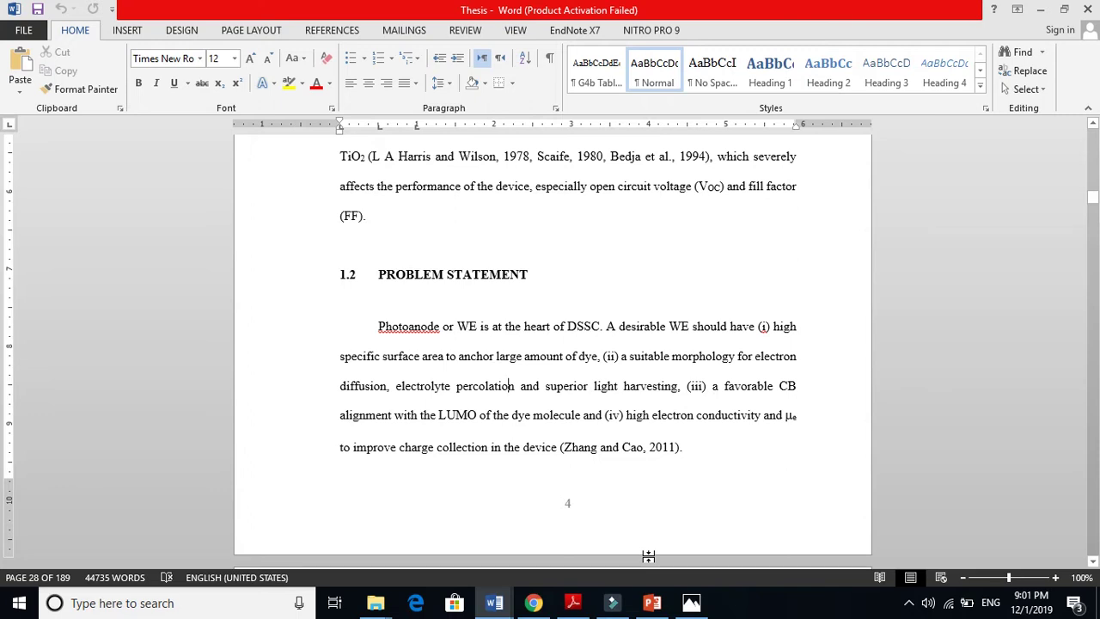
mouse_move(376, 606)
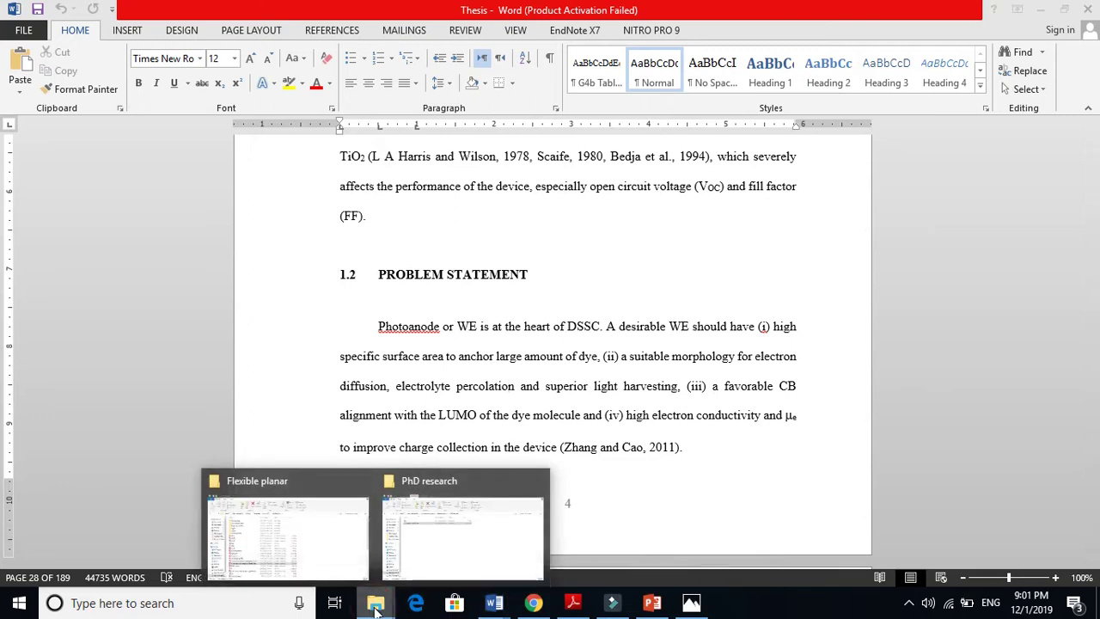
click(315, 536)
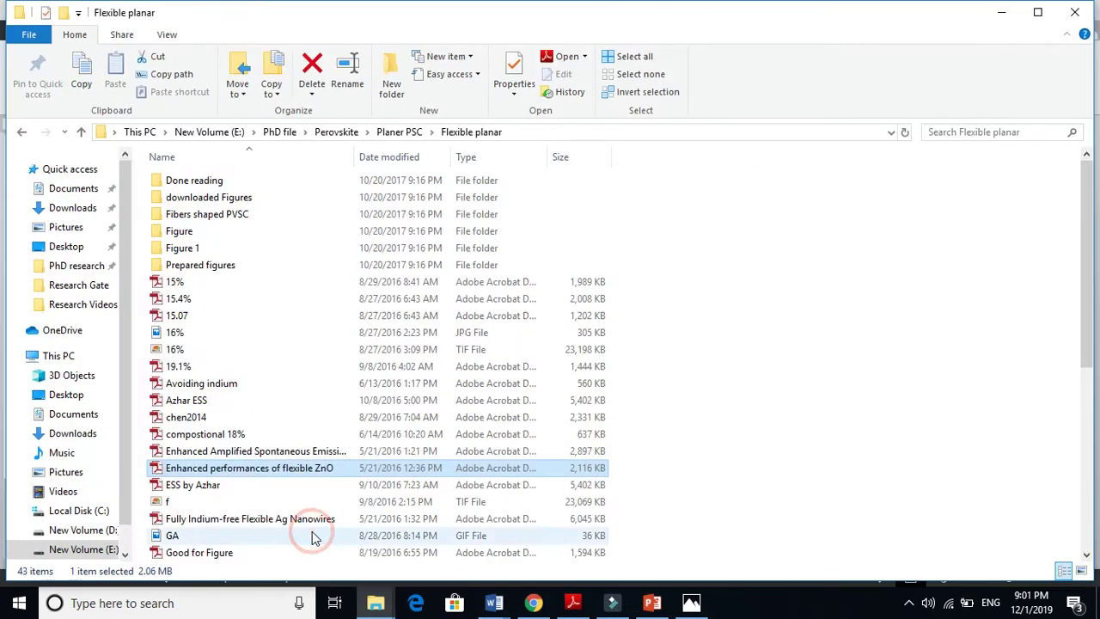
double_click(215, 467)
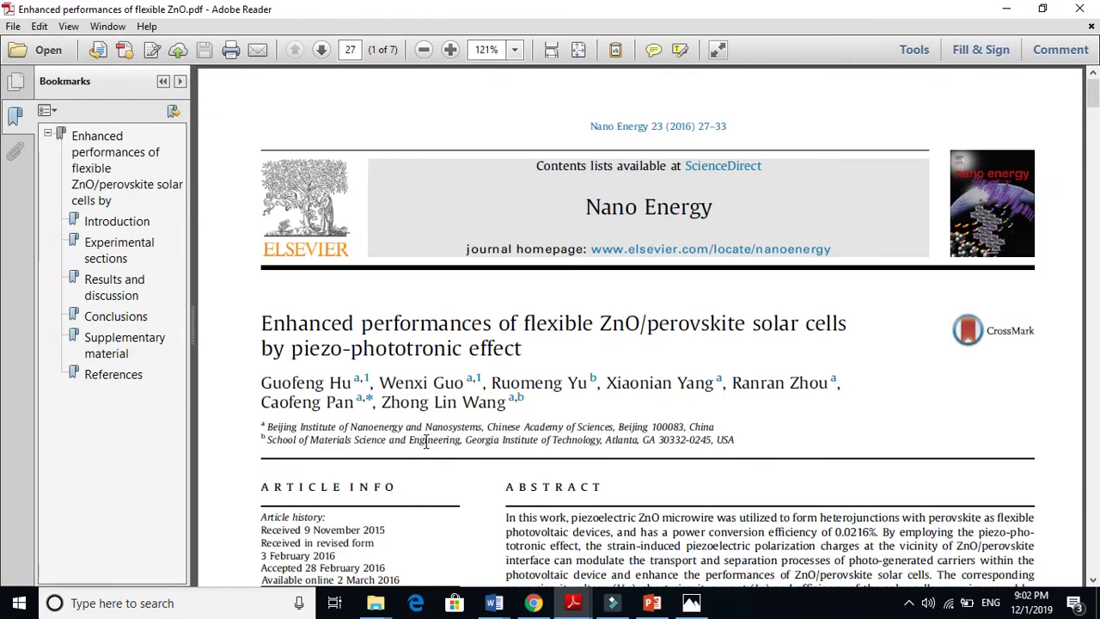
Step: Collapse the Bookmarks pane and scroll down to read through the ZnO paper's abstract
click(163, 80)
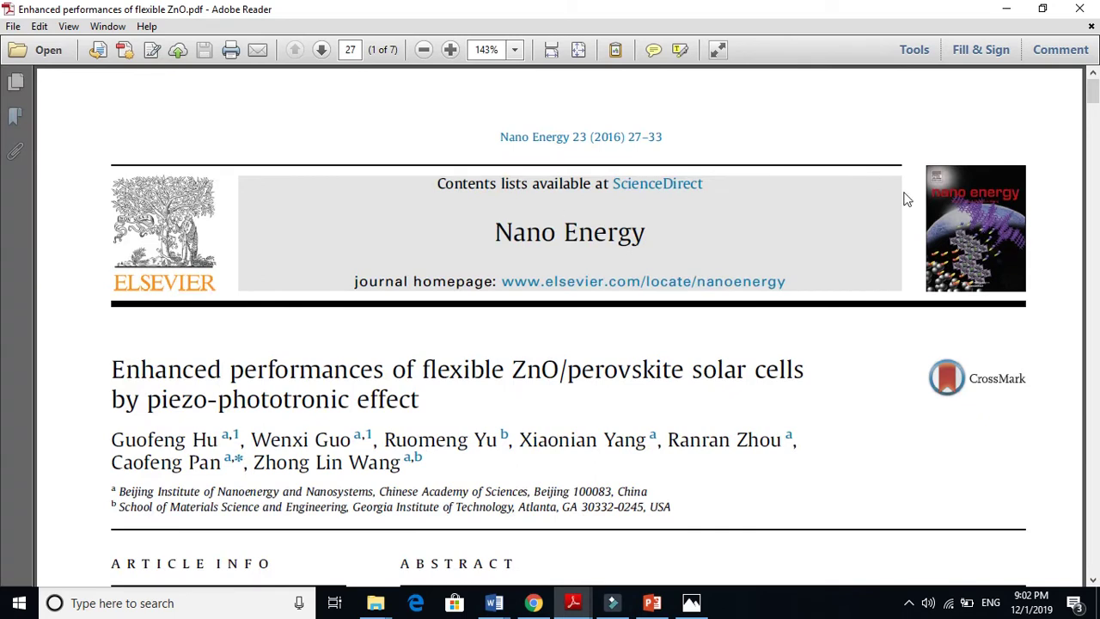
click(1093, 582)
scroll(1093, 582, down, 5)
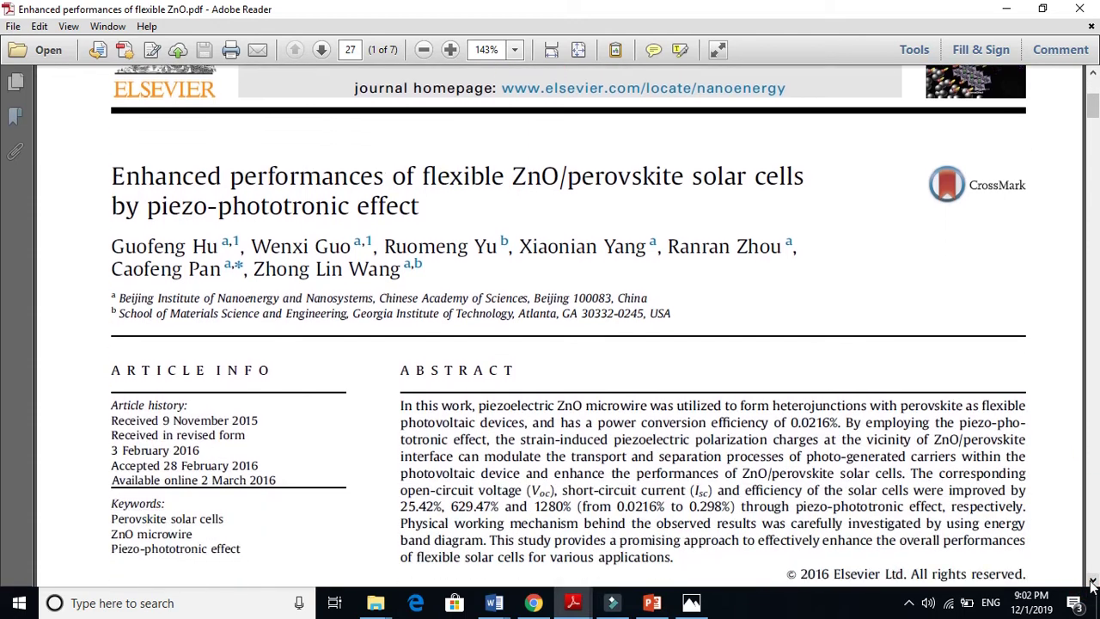
click(1093, 582)
click(1092, 582)
click(1093, 582)
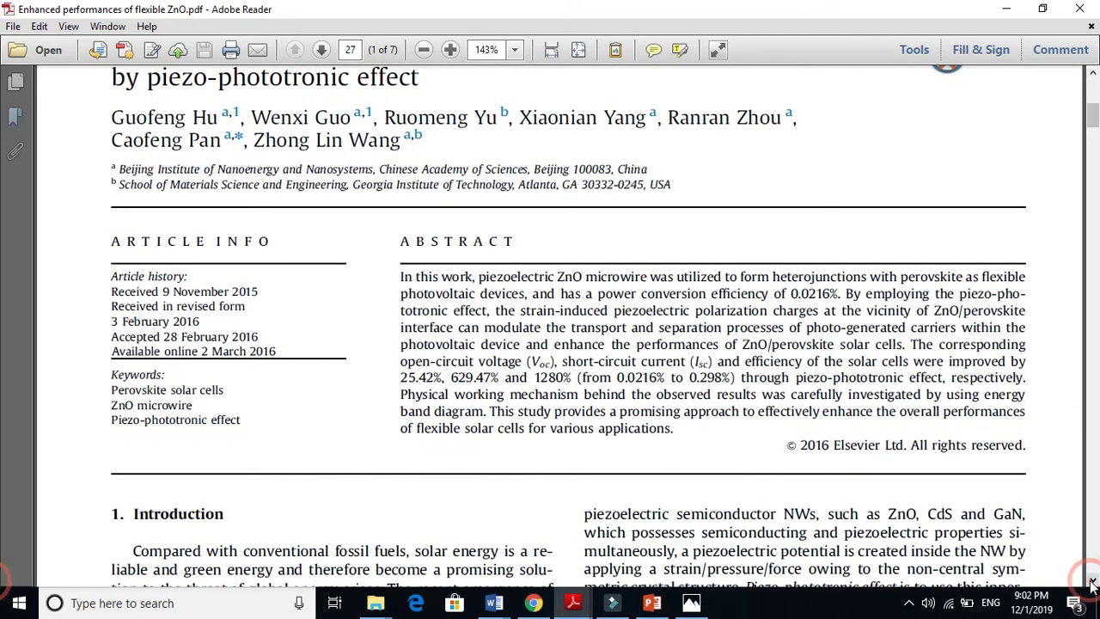
drag(528, 294, 959, 311)
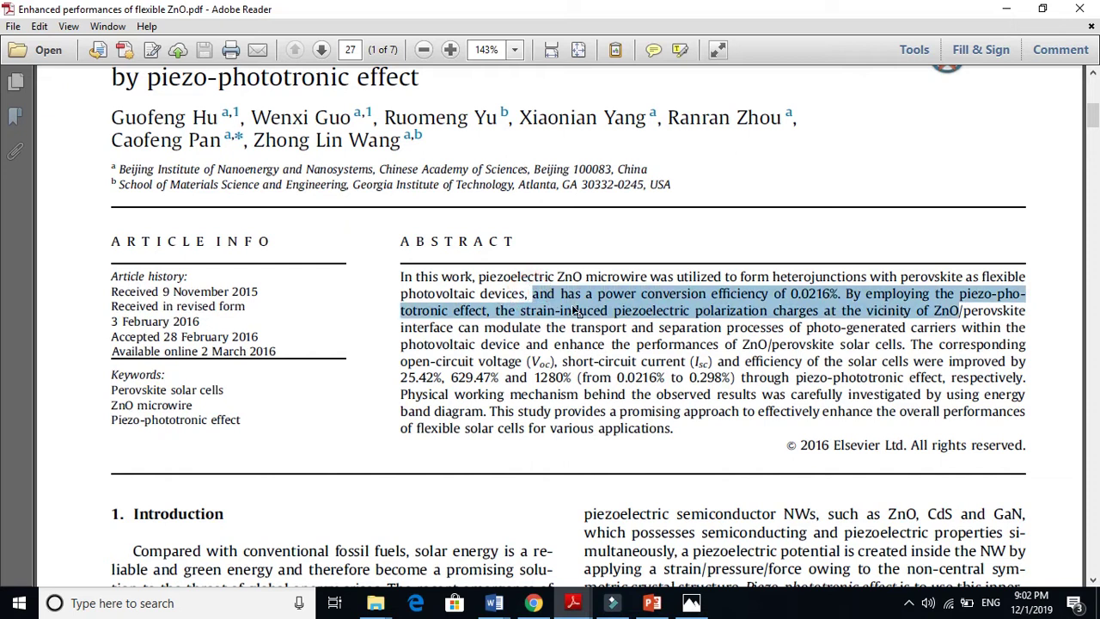
click(735, 361)
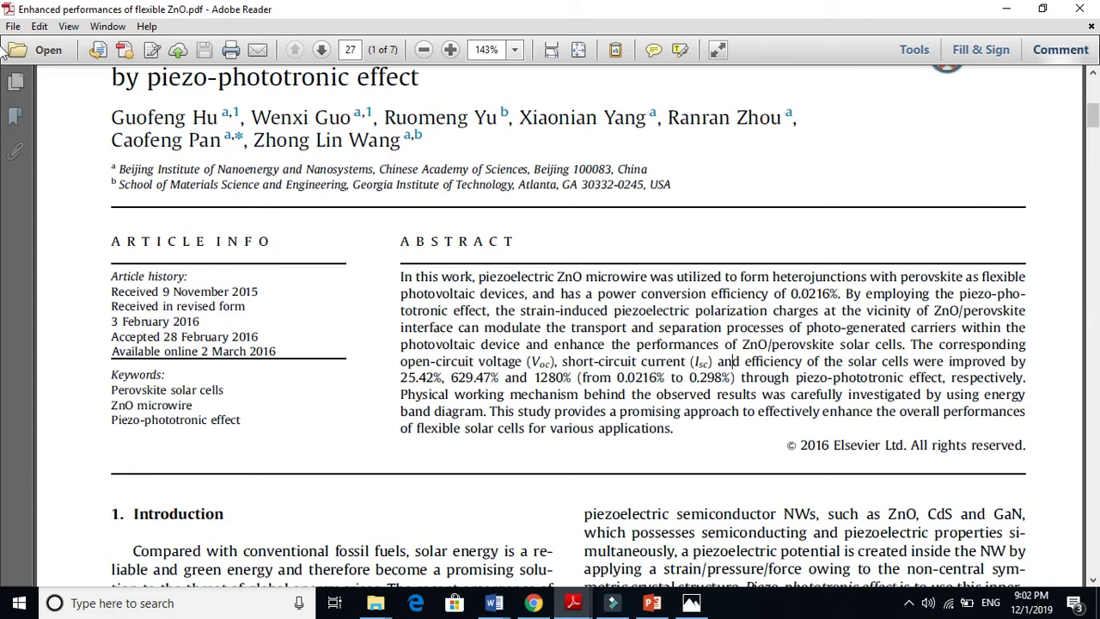
Step: Scroll back up to the paper's title and select its last words
click(1093, 114)
drag(1093, 115, 1092, 107)
click(576, 189)
click(202, 220)
click(276, 214)
click(391, 216)
drag(421, 214, 315, 207)
Step: After several selection attempts, select just 'flexible ZnO' in the title
click(496, 173)
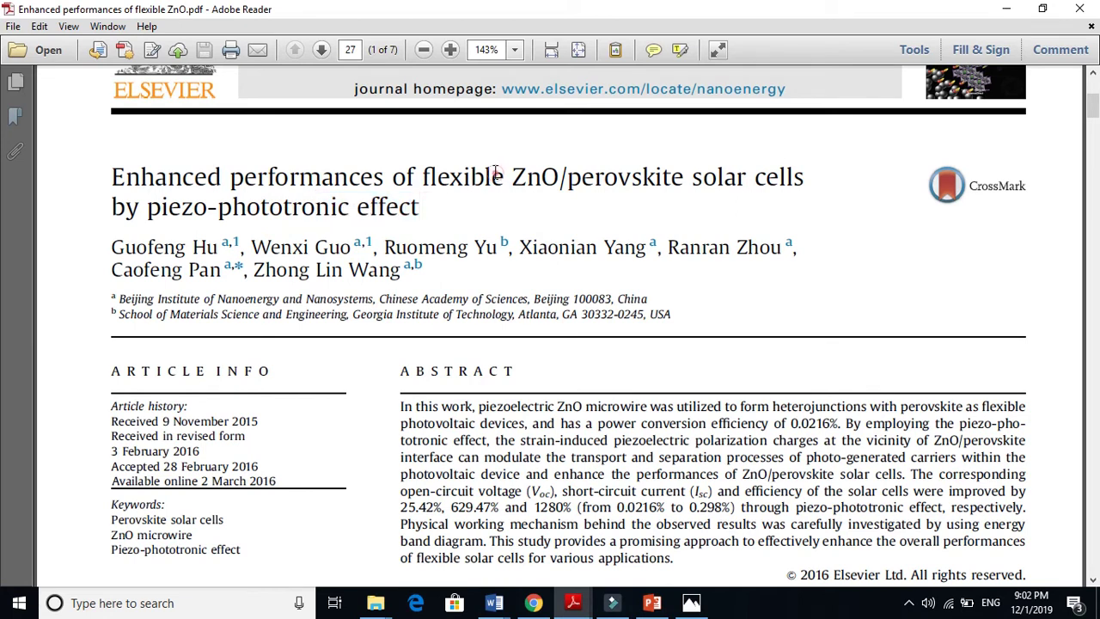
click(535, 176)
shift+click(536, 177)
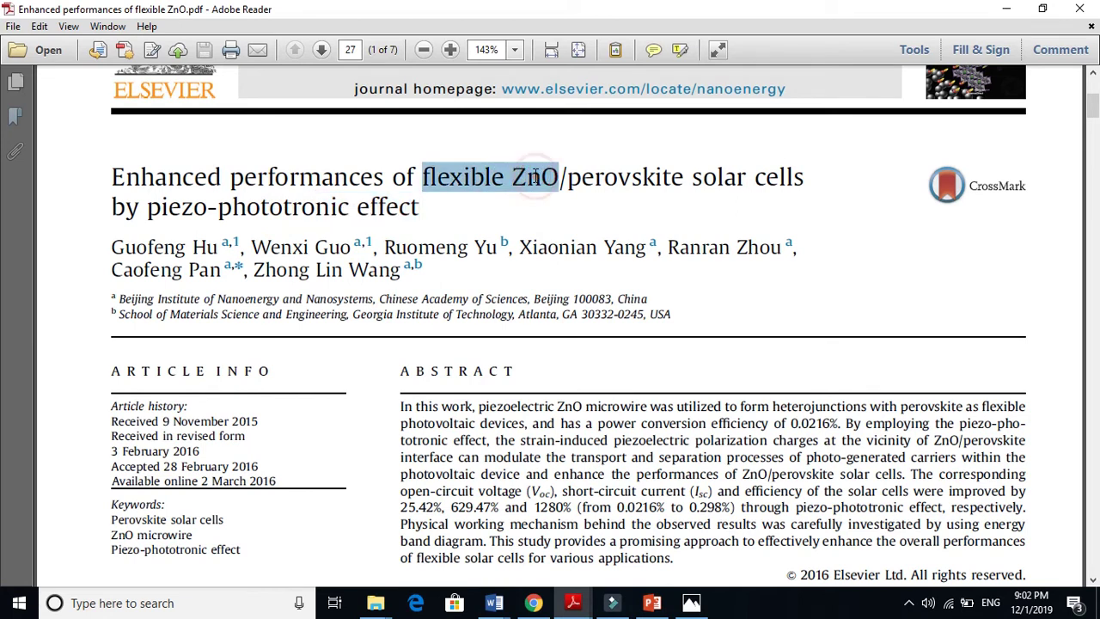
click(542, 177)
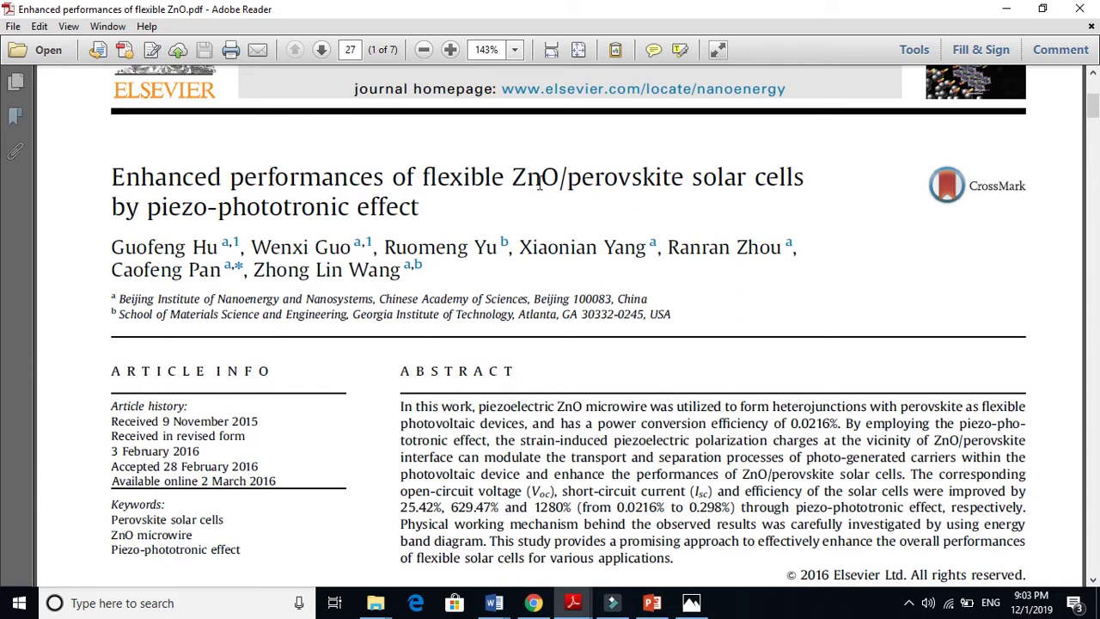
shift+click(541, 179)
click(539, 182)
shift+click(540, 182)
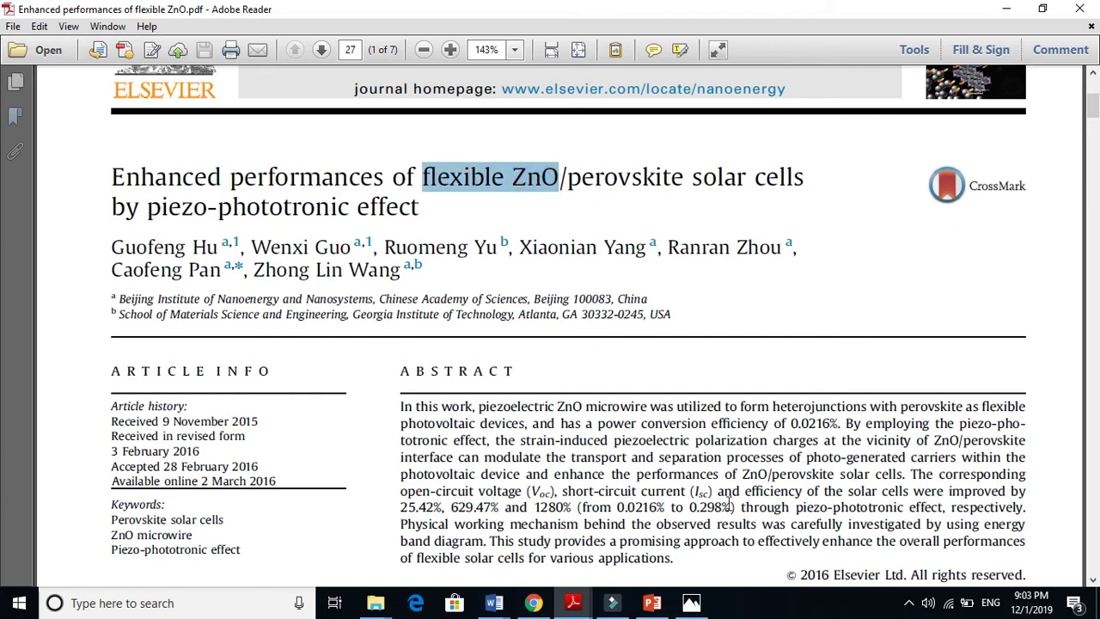
click(529, 182)
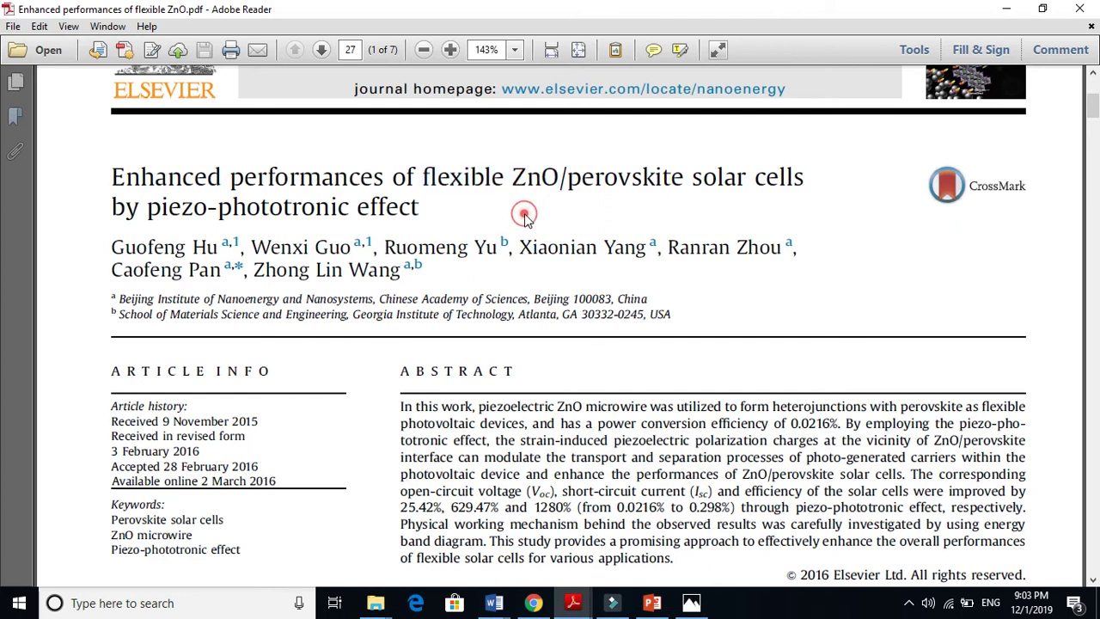
shift+click(530, 183)
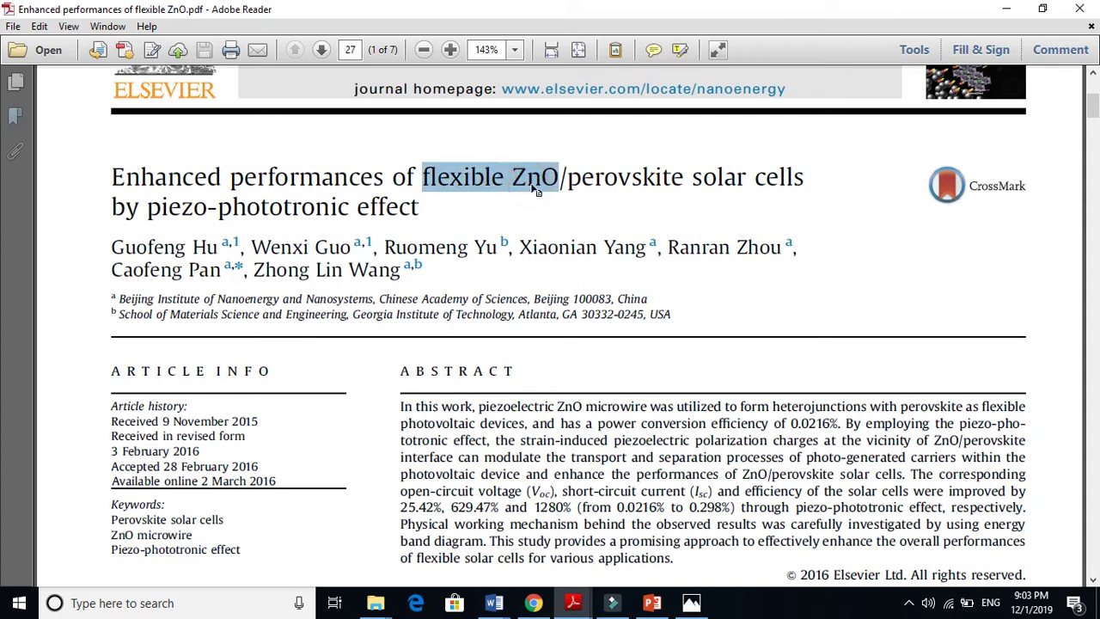
click(539, 190)
shift+click(540, 190)
click(542, 190)
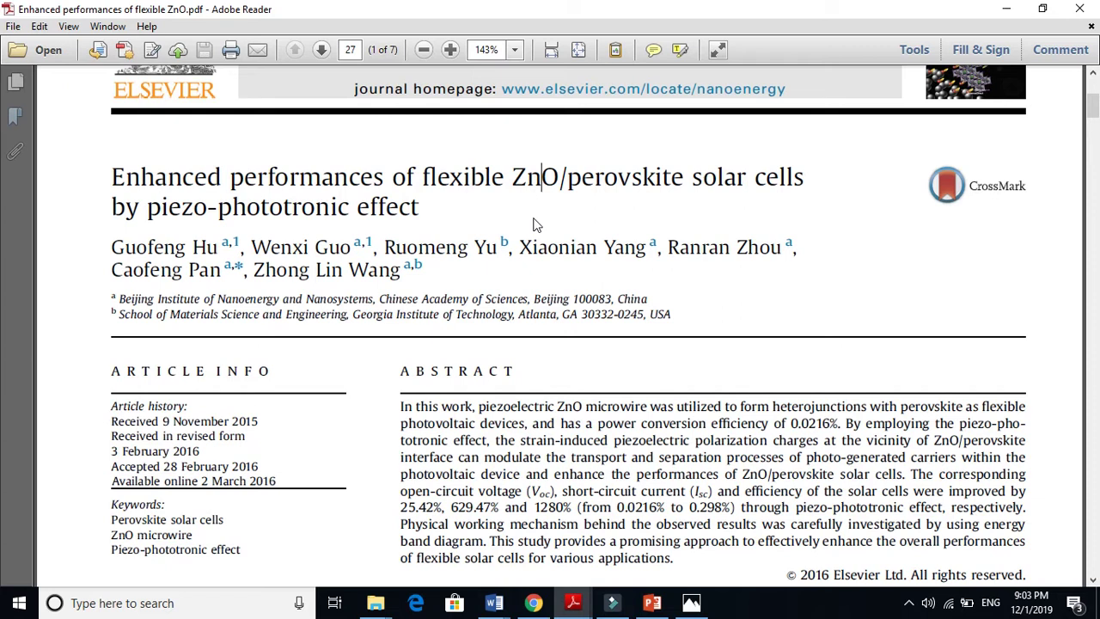
double_click(528, 185)
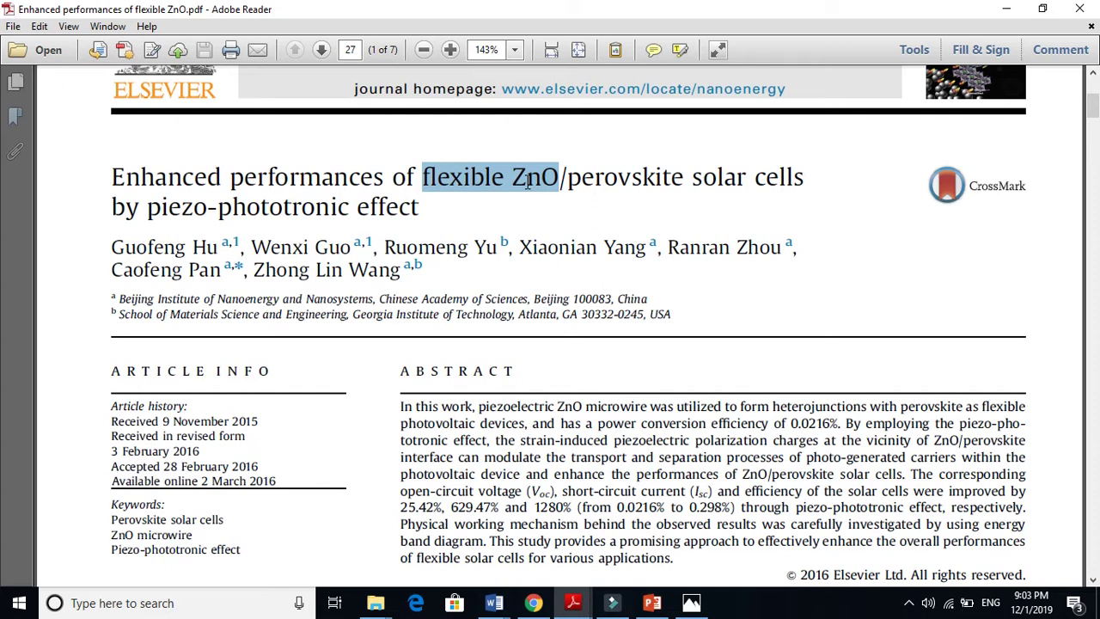
click(527, 183)
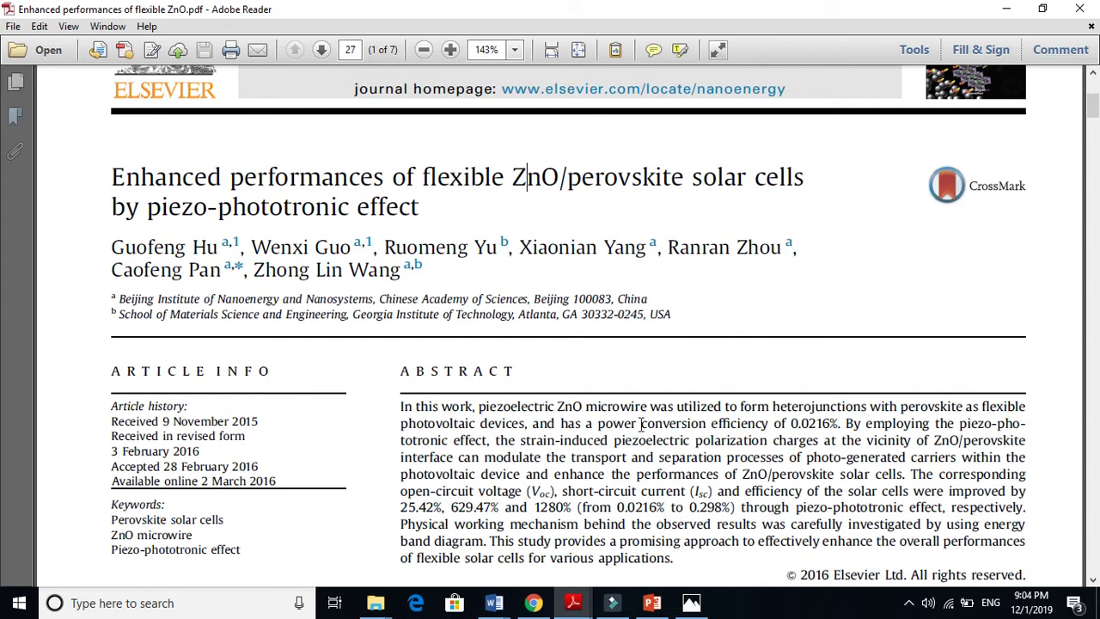
mouse_move(494, 603)
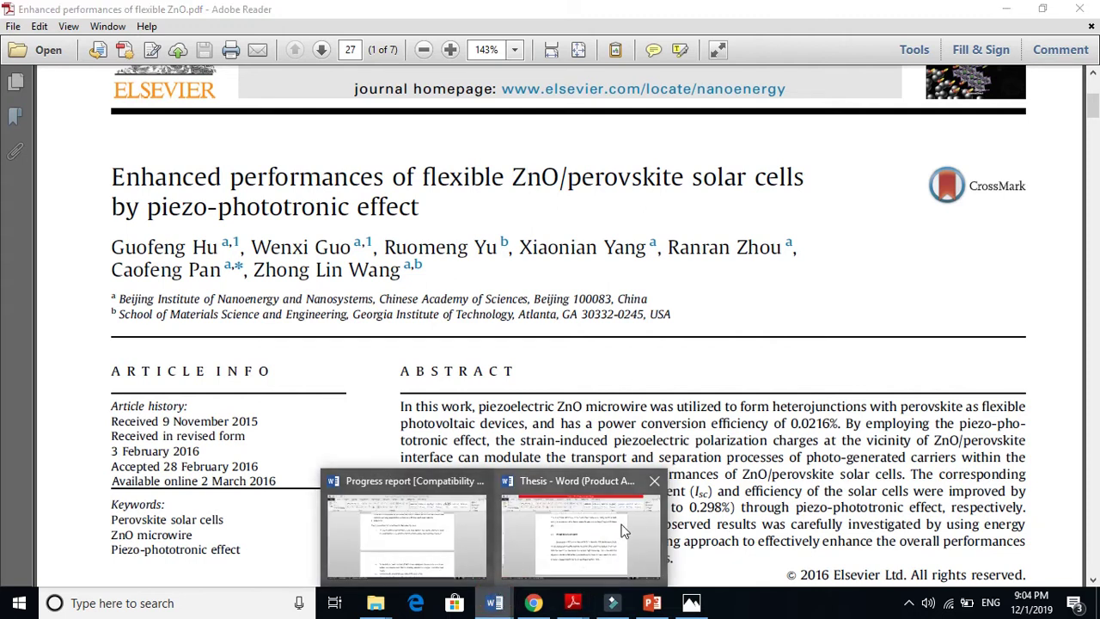
Step: Switch back to the Thesis document and scroll to section 1.2 Problem Statement
click(630, 526)
click(508, 392)
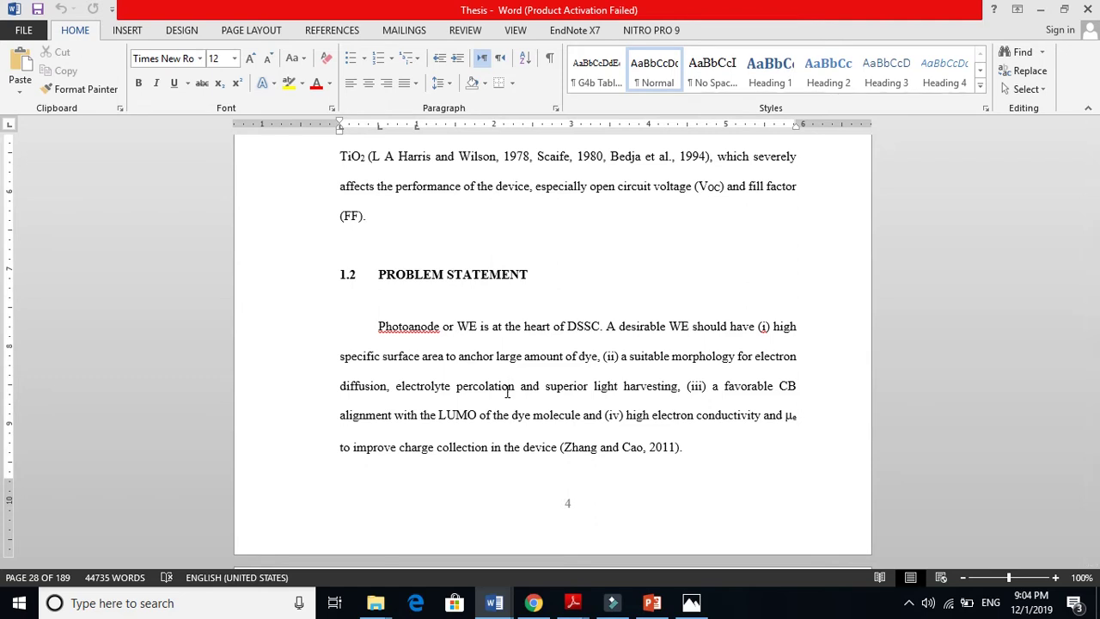
click(410, 334)
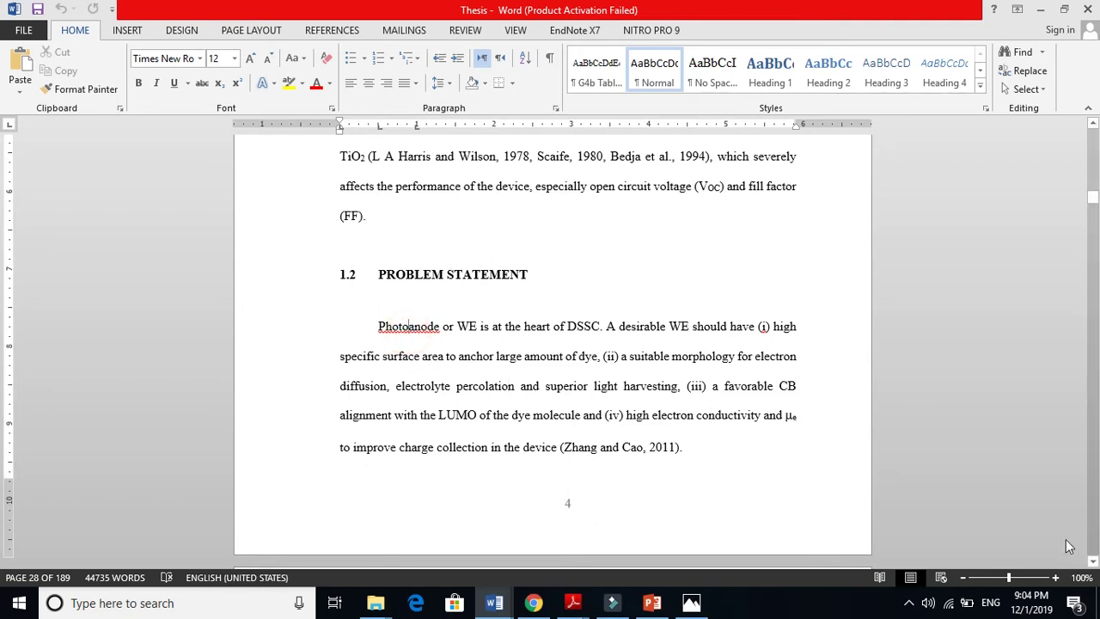
scroll(2, 572, down, 2)
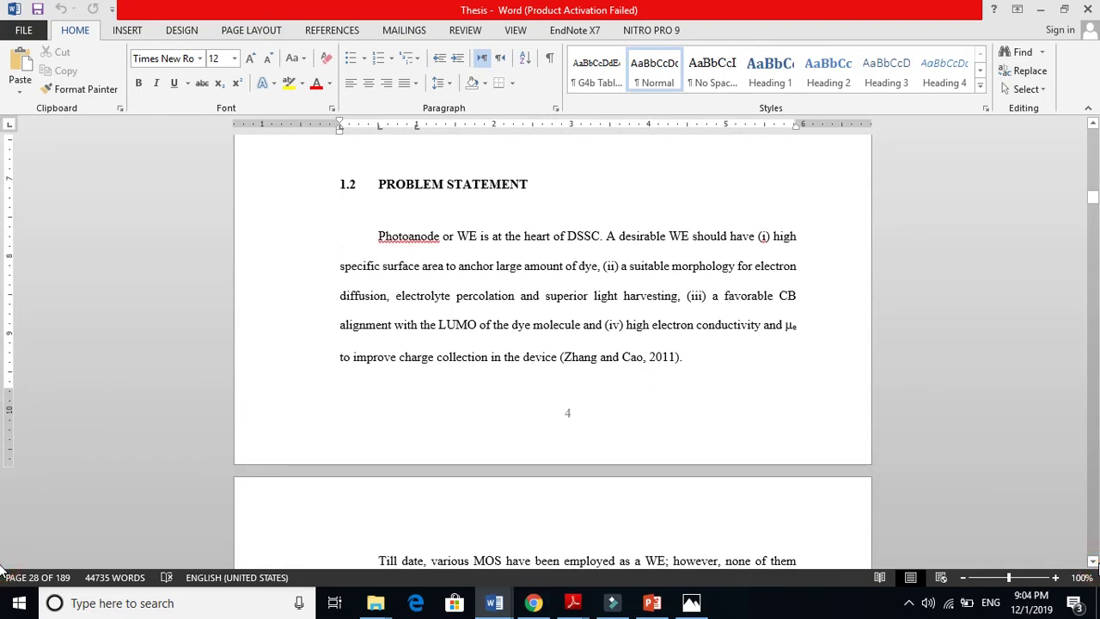
Step: Read through the paragraph's first two lines, selecting the word DSSC along the way
click(465, 232)
click(473, 238)
click(507, 238)
click(552, 239)
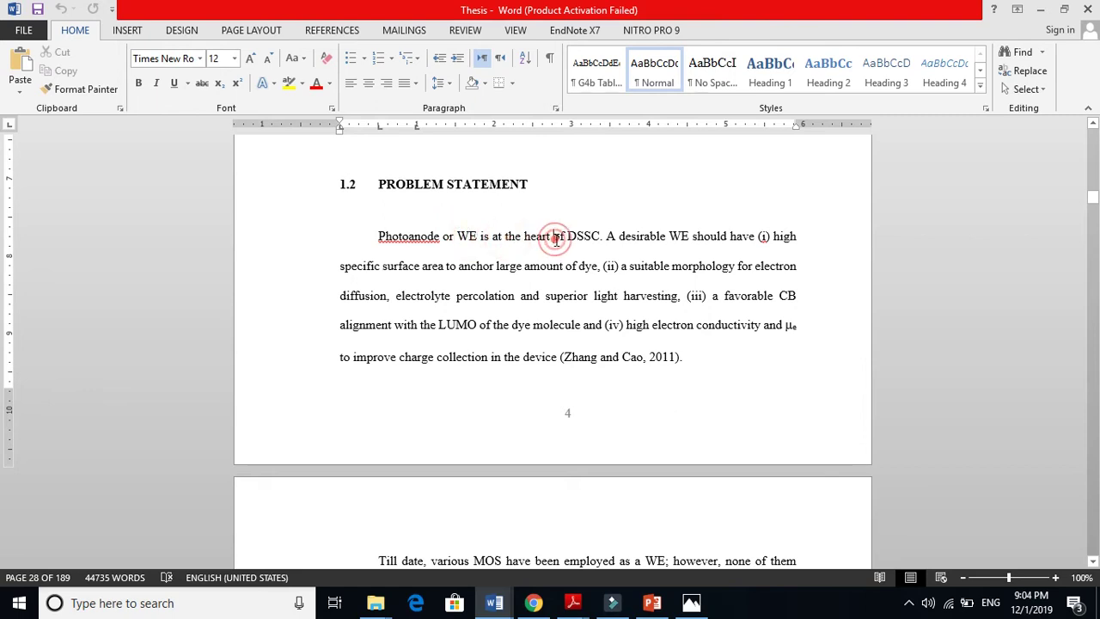
double_click(583, 238)
click(627, 239)
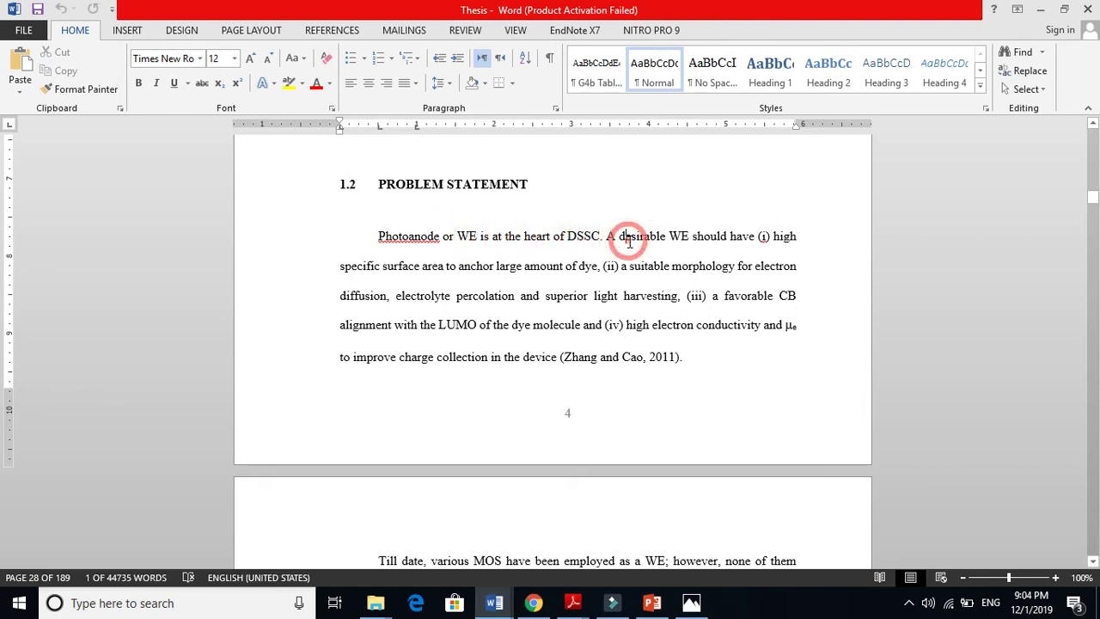
click(667, 239)
click(699, 239)
click(738, 239)
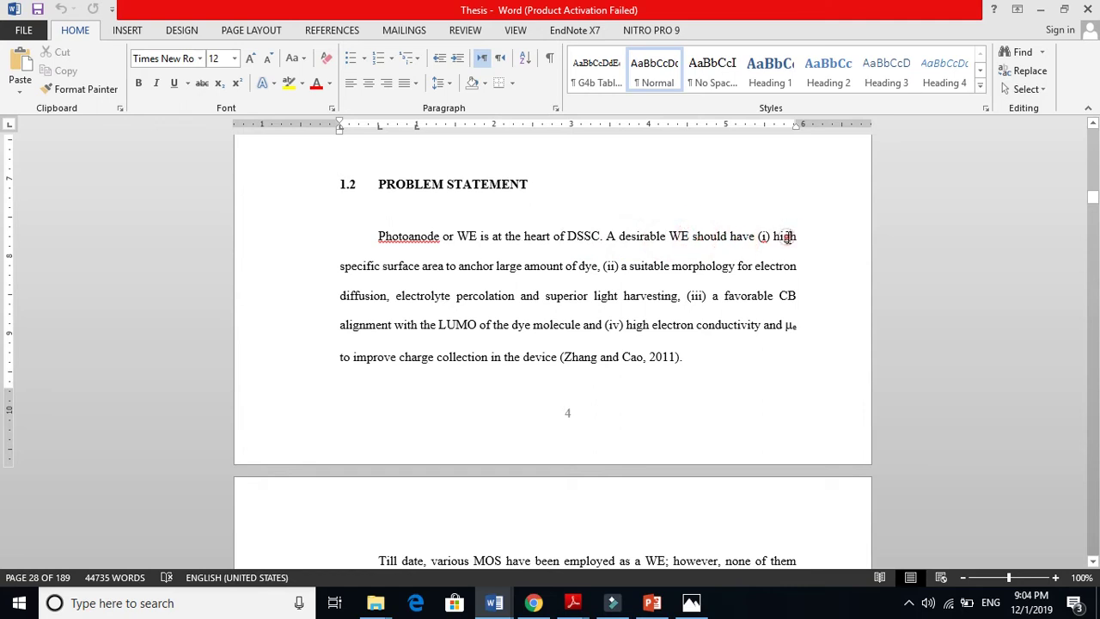
click(430, 267)
click(467, 268)
Step: Zoom the view to 160% and read through the paragraph's opening lines
click(1056, 579)
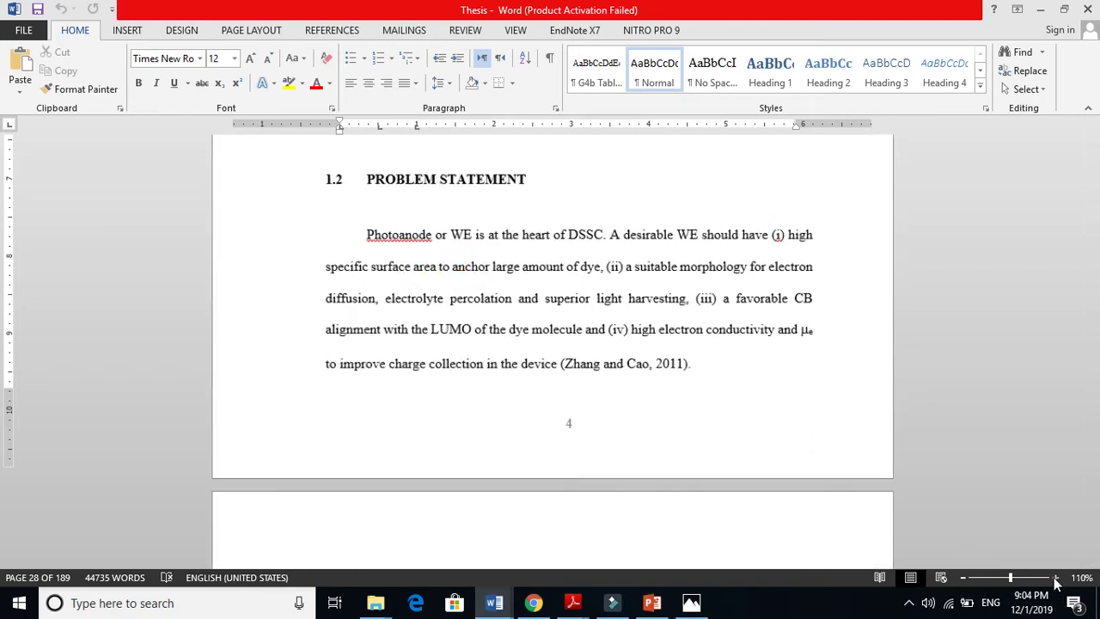
click(1056, 579)
click(1056, 580)
click(1056, 579)
click(1056, 579)
click(1056, 579)
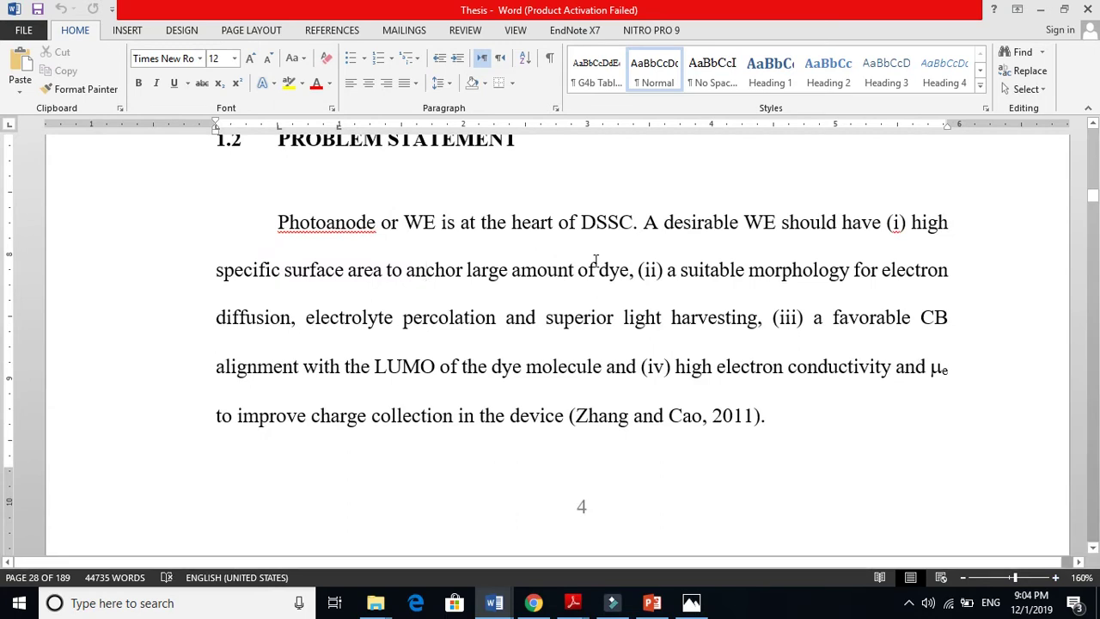
click(678, 280)
click(712, 284)
click(804, 288)
click(296, 325)
click(440, 342)
click(570, 325)
click(722, 333)
Step: Reread the lines on suitable morphology, percolation, light harvesting and favorable alignment
click(703, 268)
click(766, 265)
click(301, 325)
click(464, 340)
click(600, 320)
click(733, 320)
click(858, 327)
click(255, 392)
Step: Read the LUMO and electron-mobility line, then select the citation (Zhang and Cao, 2011)
click(419, 372)
click(361, 367)
click(380, 367)
click(400, 368)
click(440, 368)
click(552, 367)
click(601, 367)
click(676, 367)
click(718, 367)
click(942, 367)
click(394, 415)
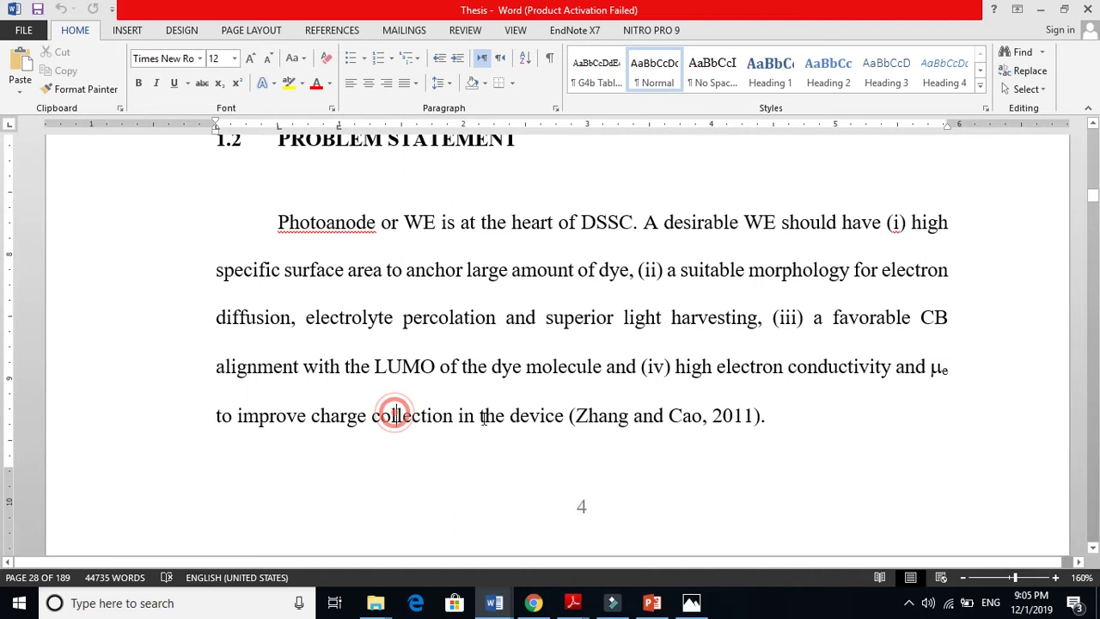
click(1094, 548)
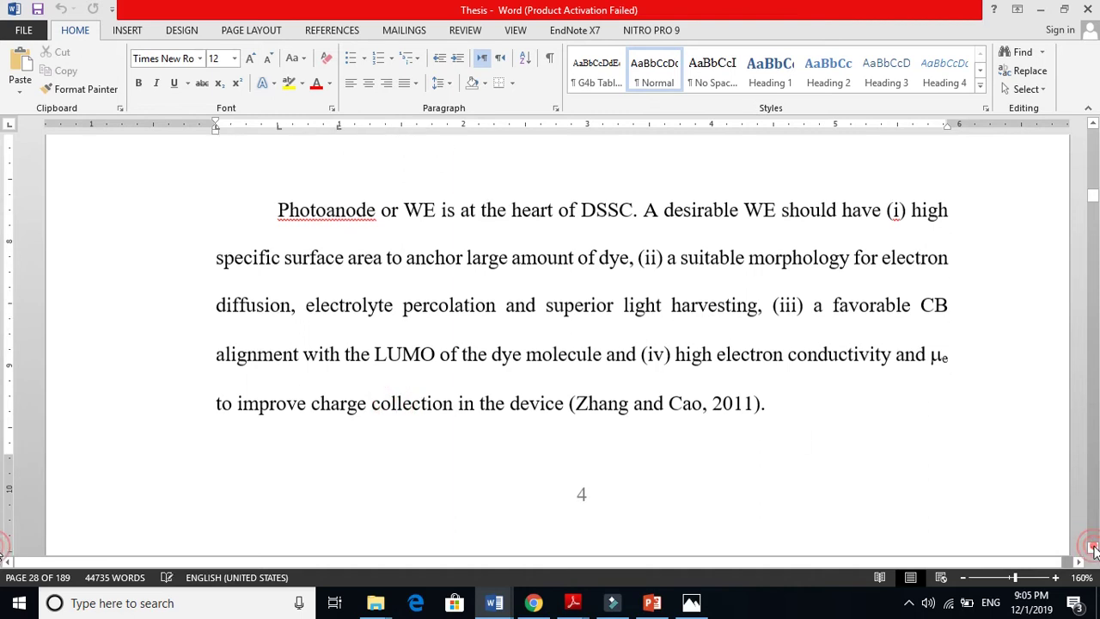
drag(761, 402, 593, 402)
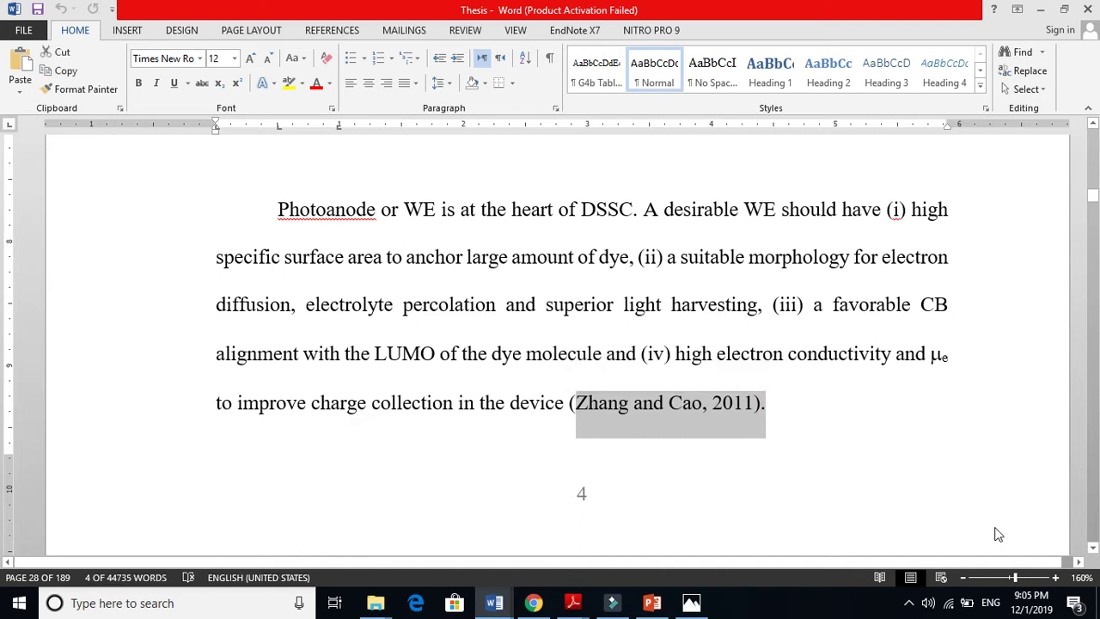
Step: Scroll down to page 29 and read the opening lines of the 'Till date, various MOS…' paragraph
scroll(1094, 551, down, 5)
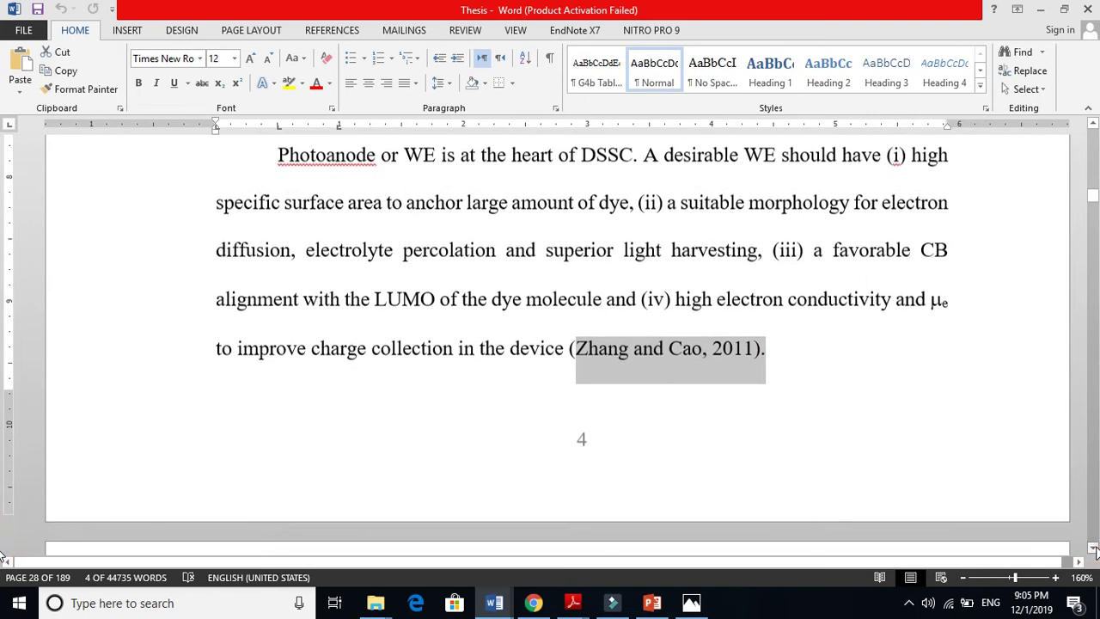
scroll(1095, 550, down, 6)
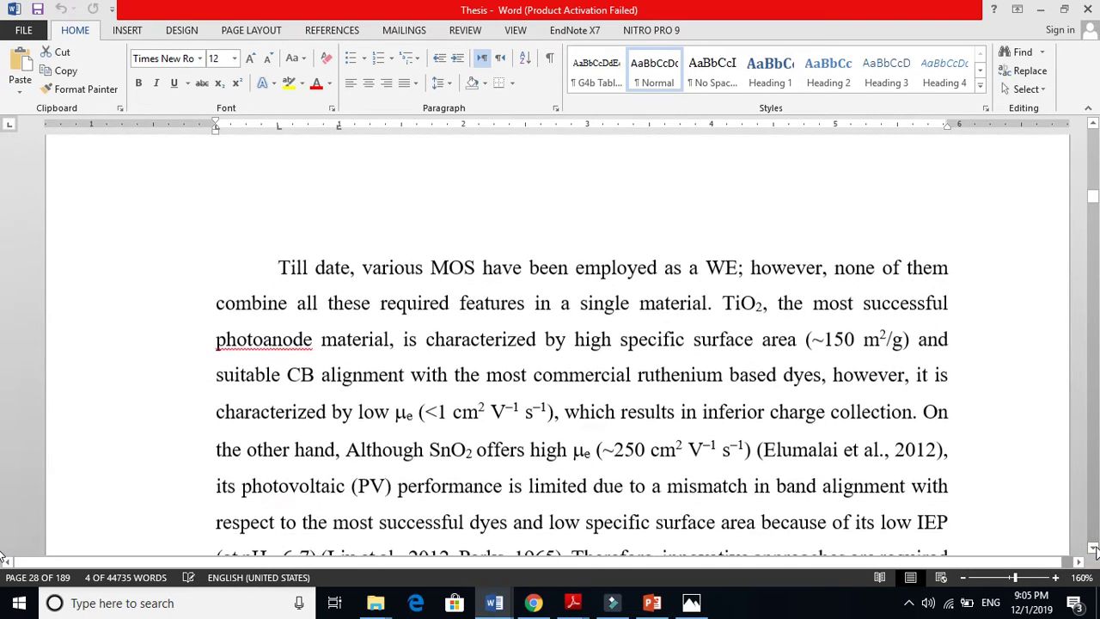
scroll(1094, 550, down, 1)
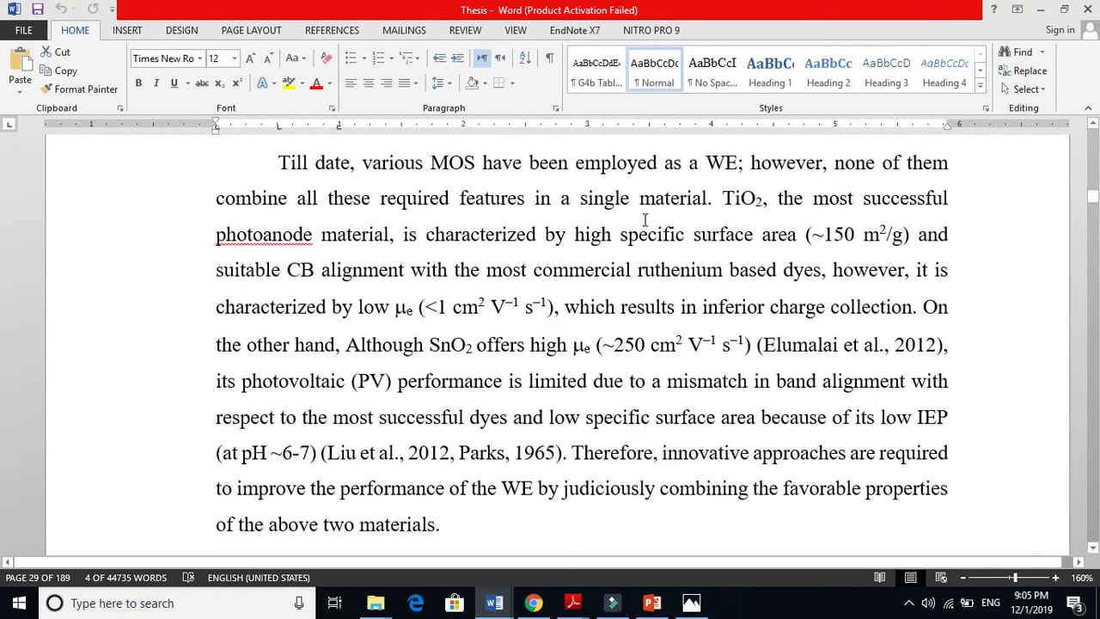
double_click(457, 165)
click(535, 169)
click(623, 180)
click(696, 172)
click(780, 168)
click(373, 196)
click(428, 200)
click(507, 201)
click(659, 203)
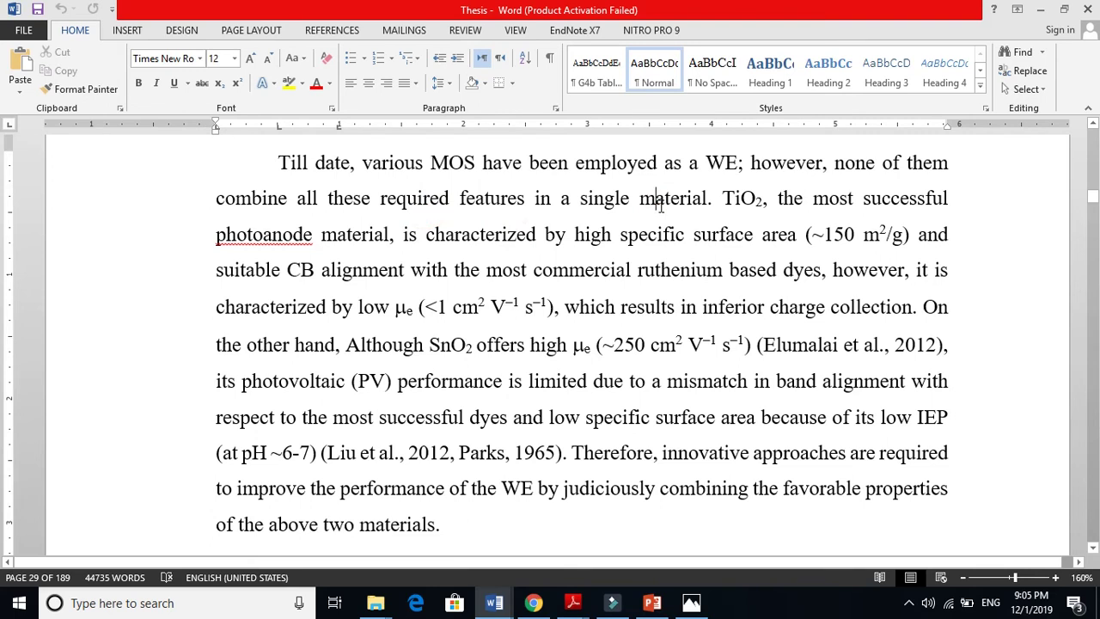
click(736, 197)
Step: Read on through TiO2's characteristics, selecting the terms CB and μe
click(361, 241)
click(470, 239)
click(648, 232)
double_click(302, 277)
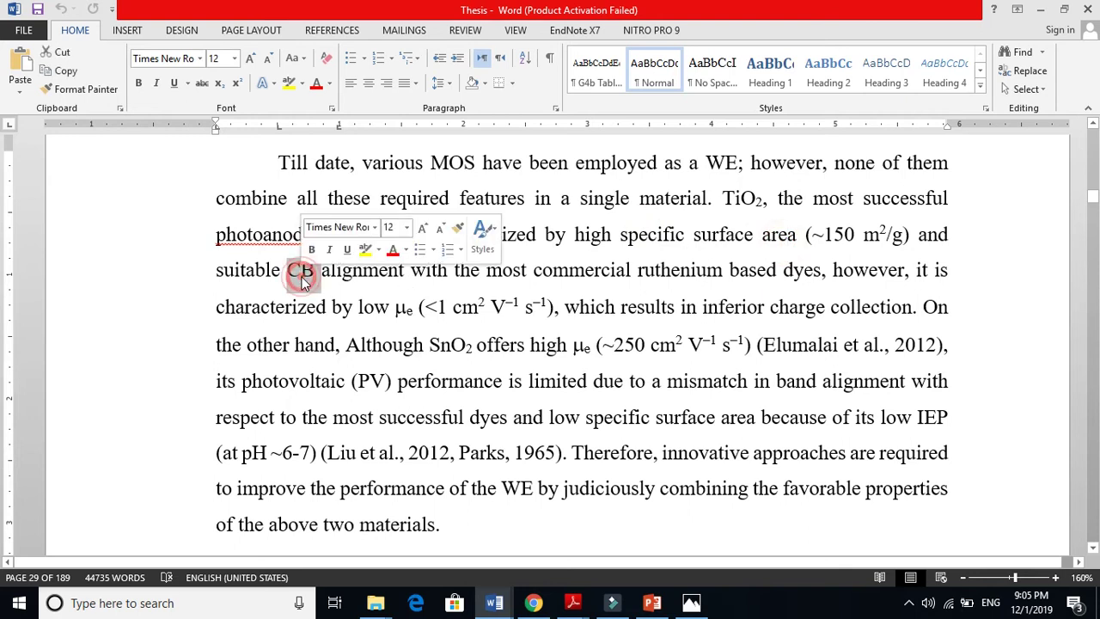
click(532, 269)
click(671, 269)
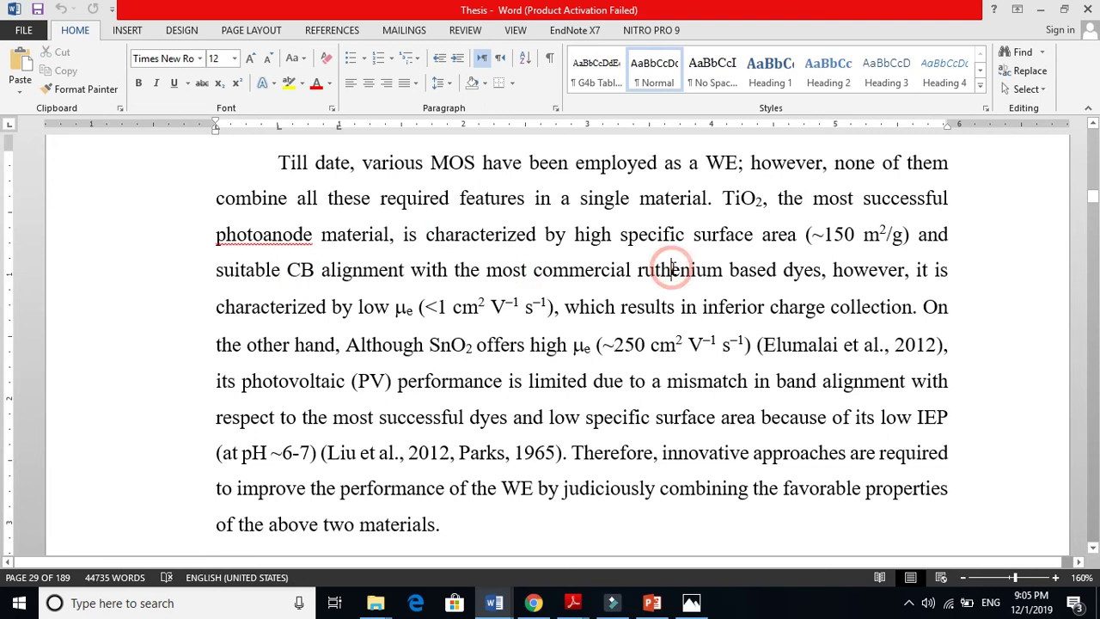
click(856, 249)
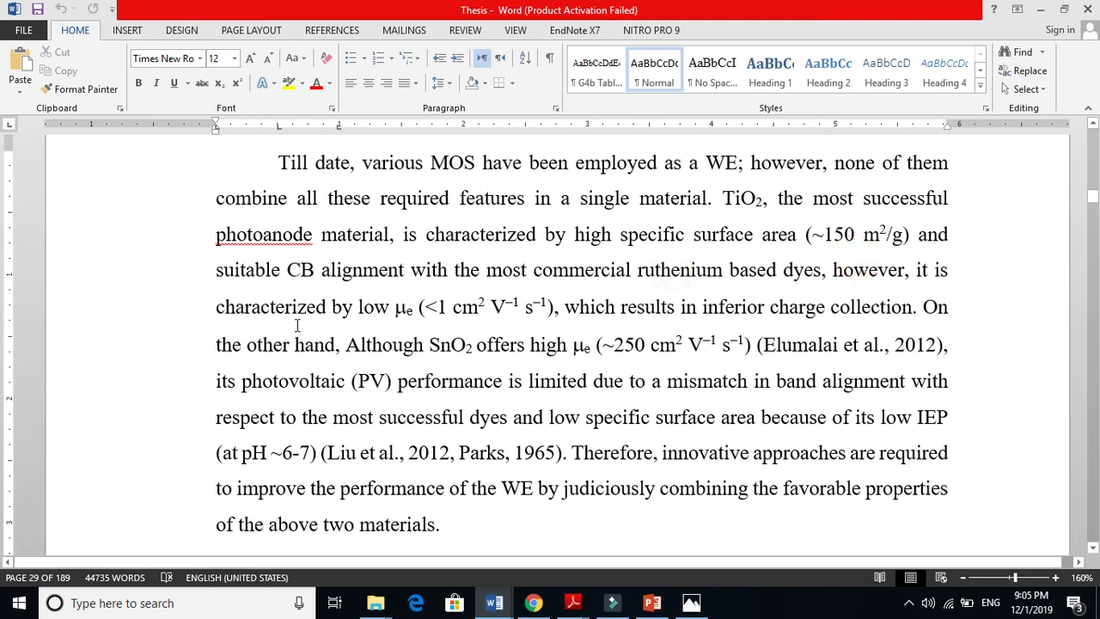
double_click(409, 311)
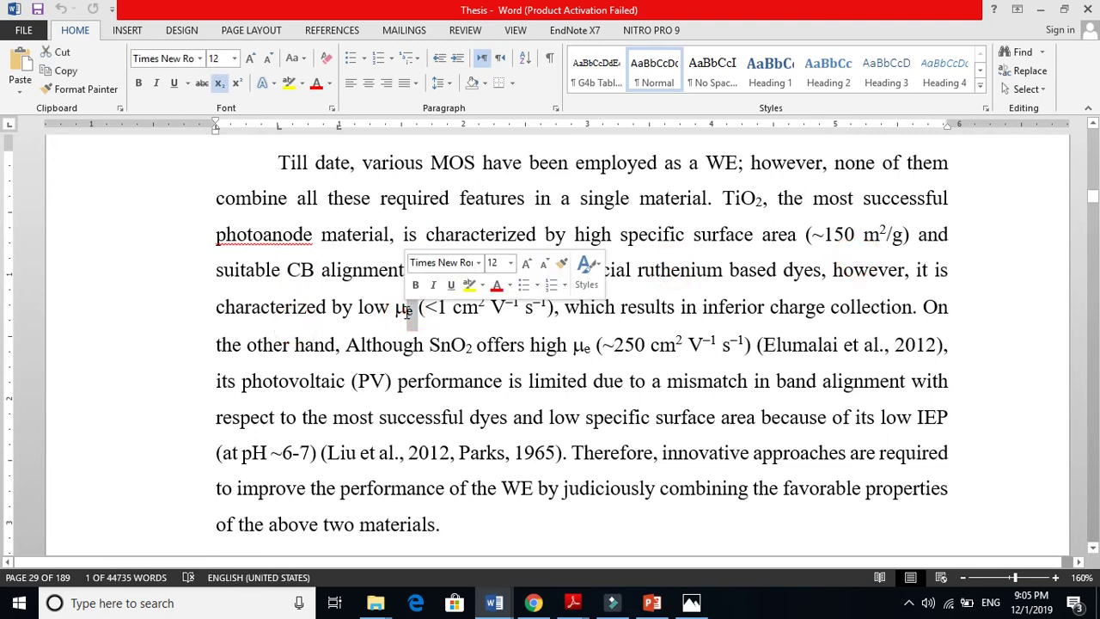
click(789, 302)
Step: Make the TiO2 weakness clause, from 'however' to 'collection', red and underlined
drag(913, 308, 834, 274)
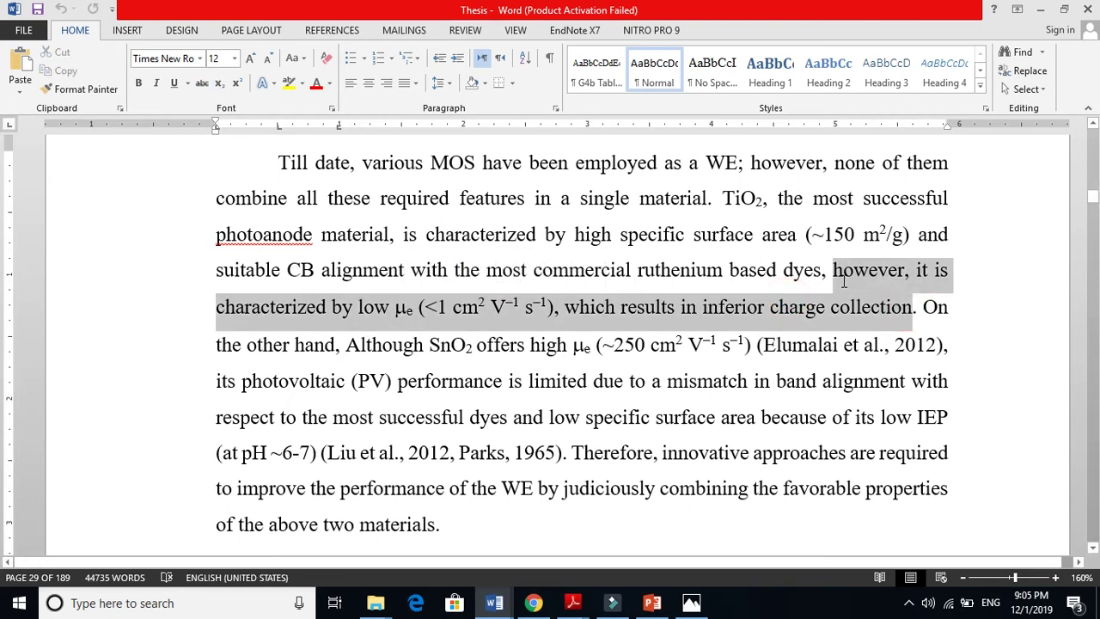
click(316, 84)
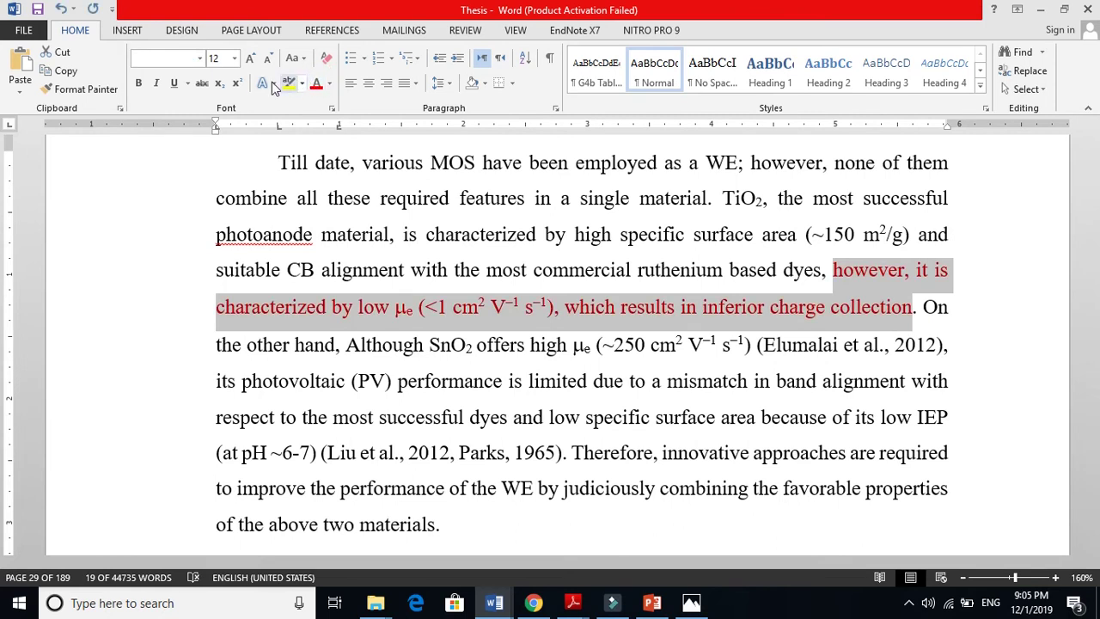
click(174, 84)
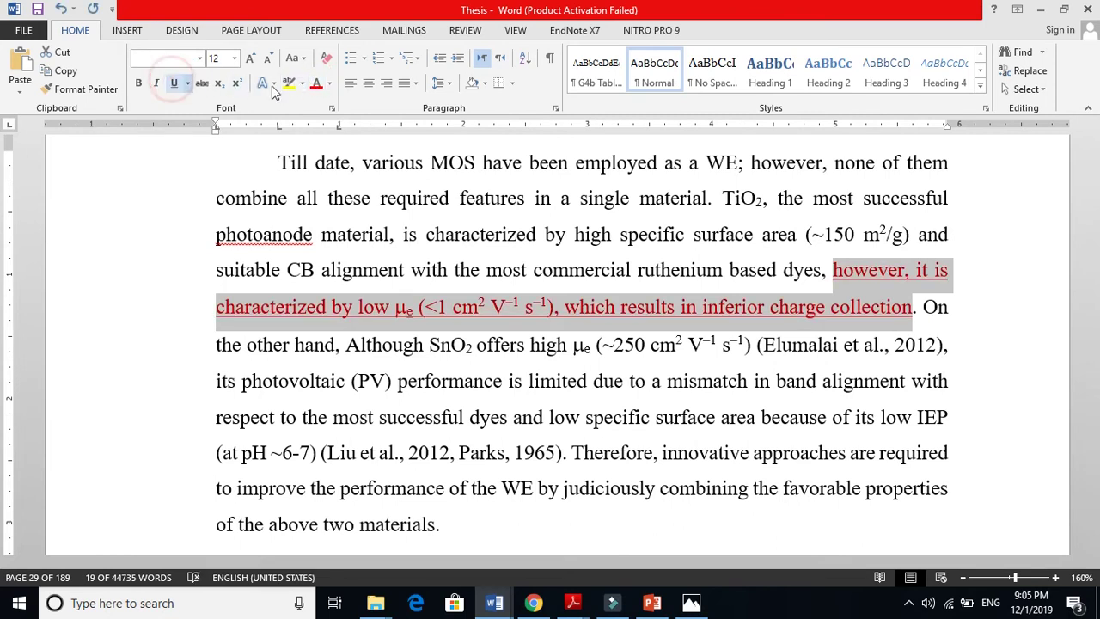
click(746, 479)
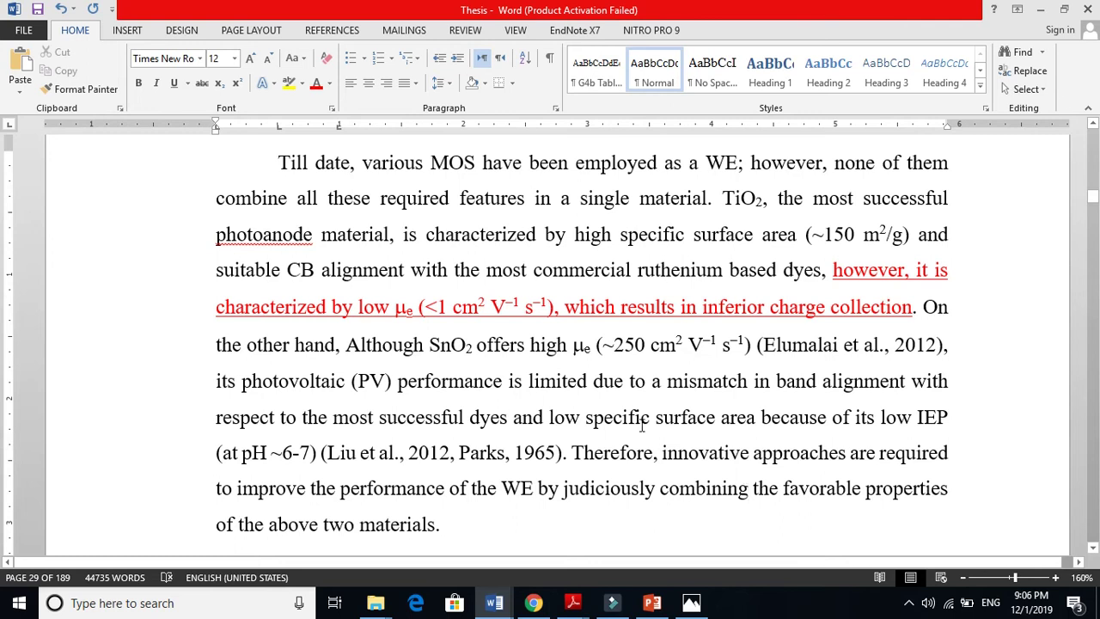
Step: Read the SnO2 sentence, trying selections of 'SnO2 offers high μe' and 'et al., 2012'
double_click(451, 348)
click(451, 351)
click(493, 350)
click(588, 351)
click(625, 348)
drag(443, 348, 592, 347)
drag(939, 345, 844, 348)
click(369, 387)
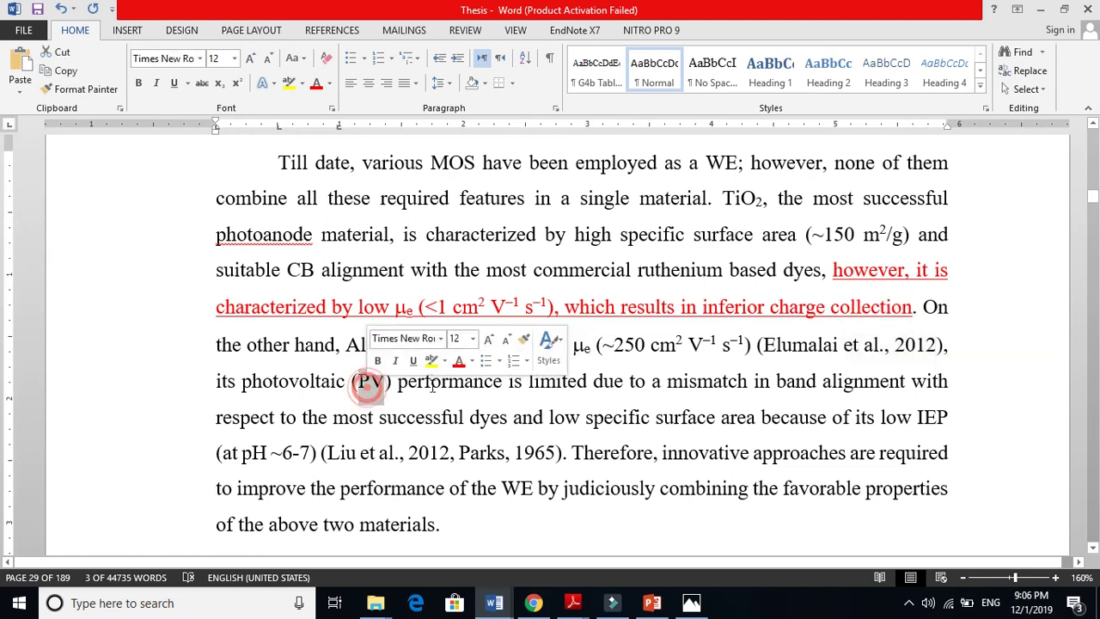
Step: Make the SnO2 weakness phrase about band-alignment mismatch, ending at 'surface area', red and underlined
click(569, 382)
click(737, 382)
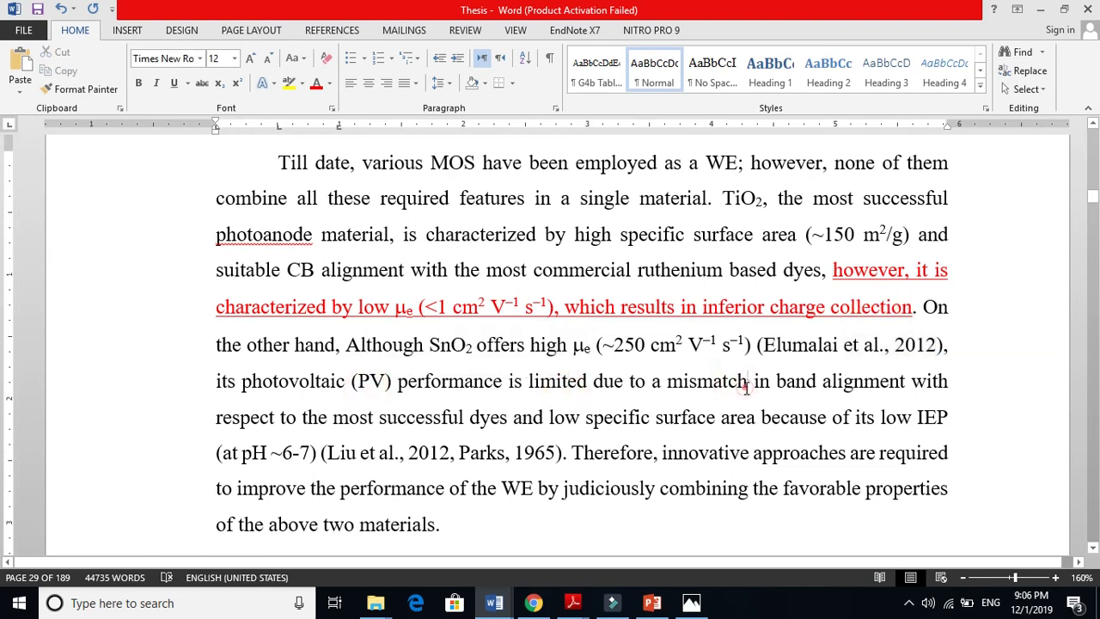
click(842, 383)
click(409, 420)
click(794, 421)
click(757, 420)
drag(757, 420, 655, 394)
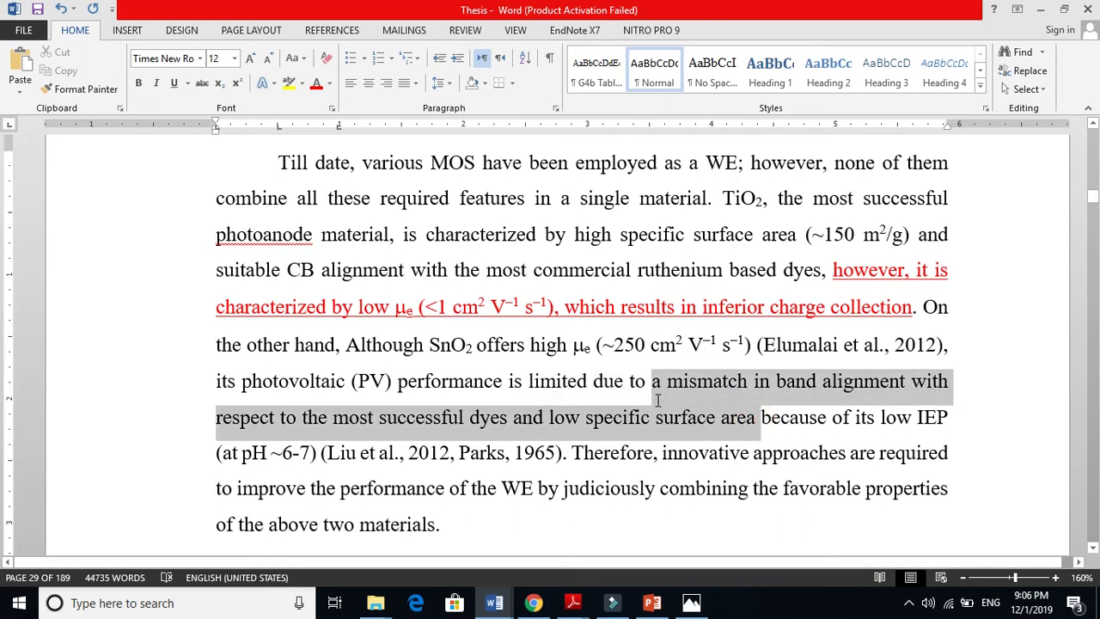
click(316, 83)
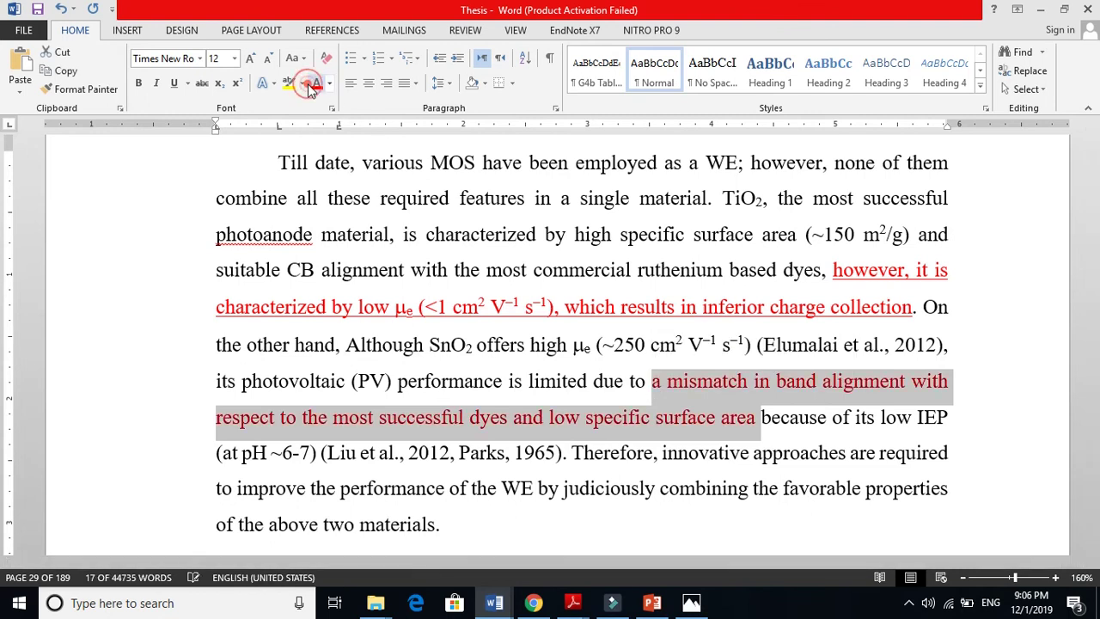
click(171, 84)
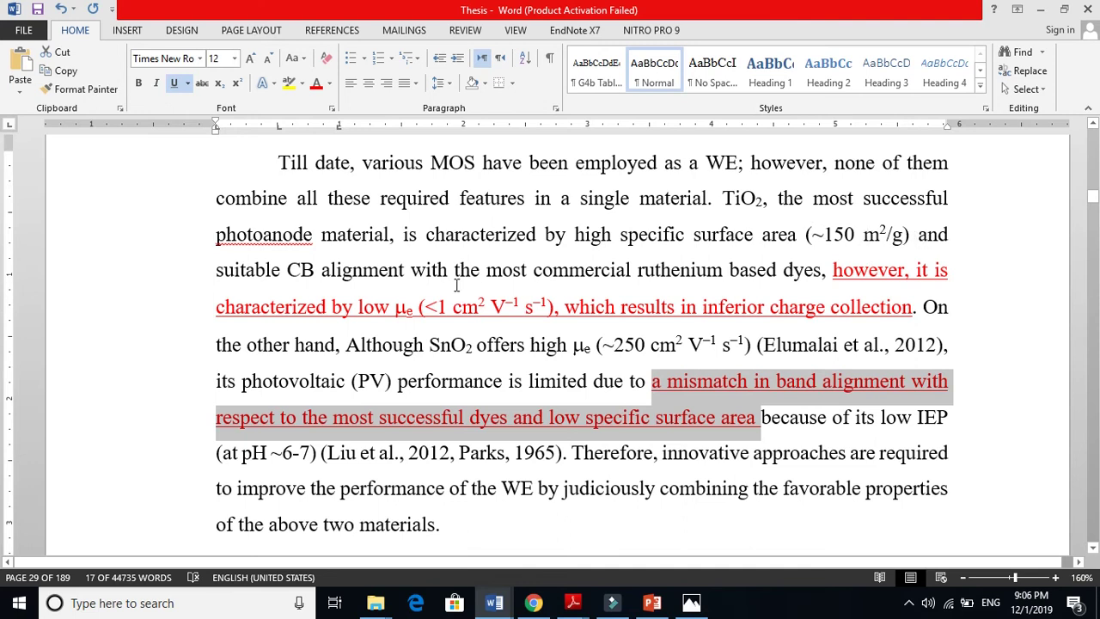
Step: Colour the TiO2 strengths phrase green
drag(403, 234, 824, 269)
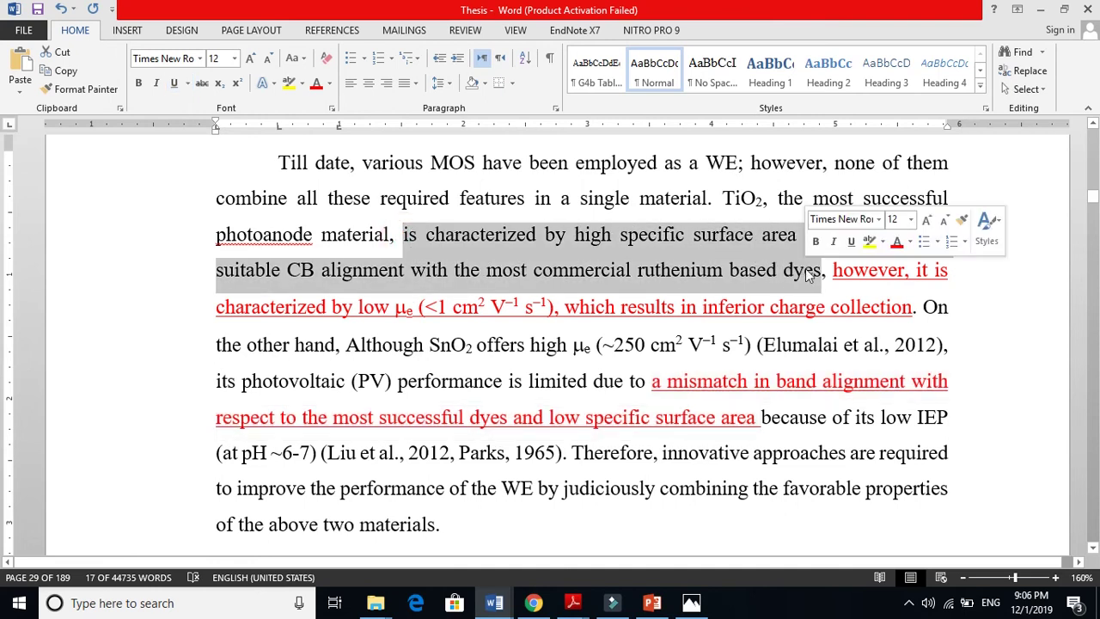
click(331, 84)
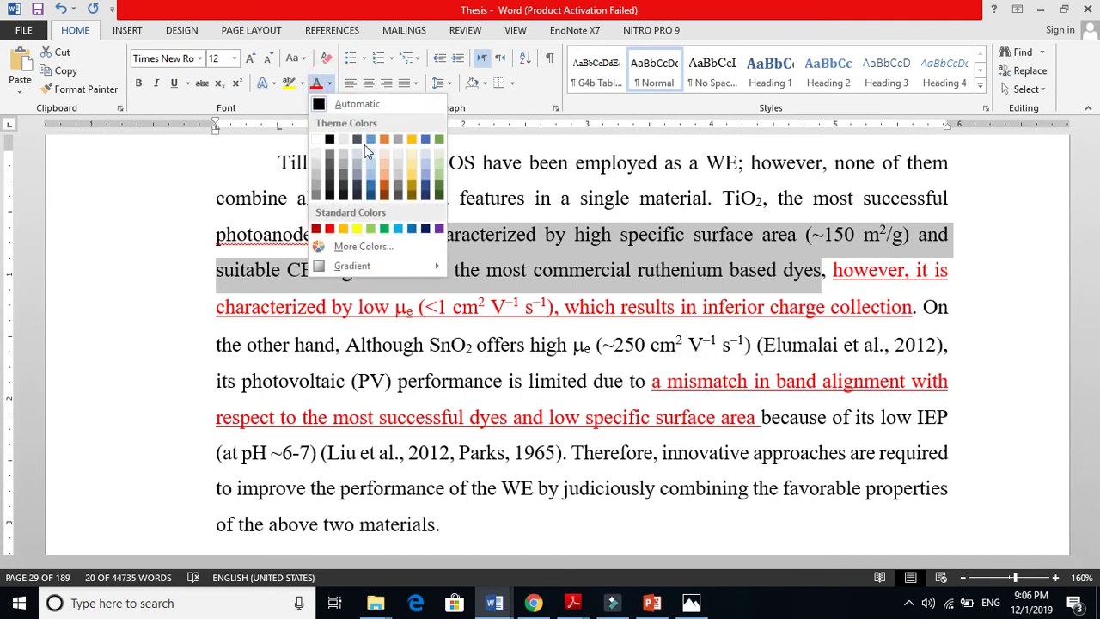
click(383, 229)
click(386, 233)
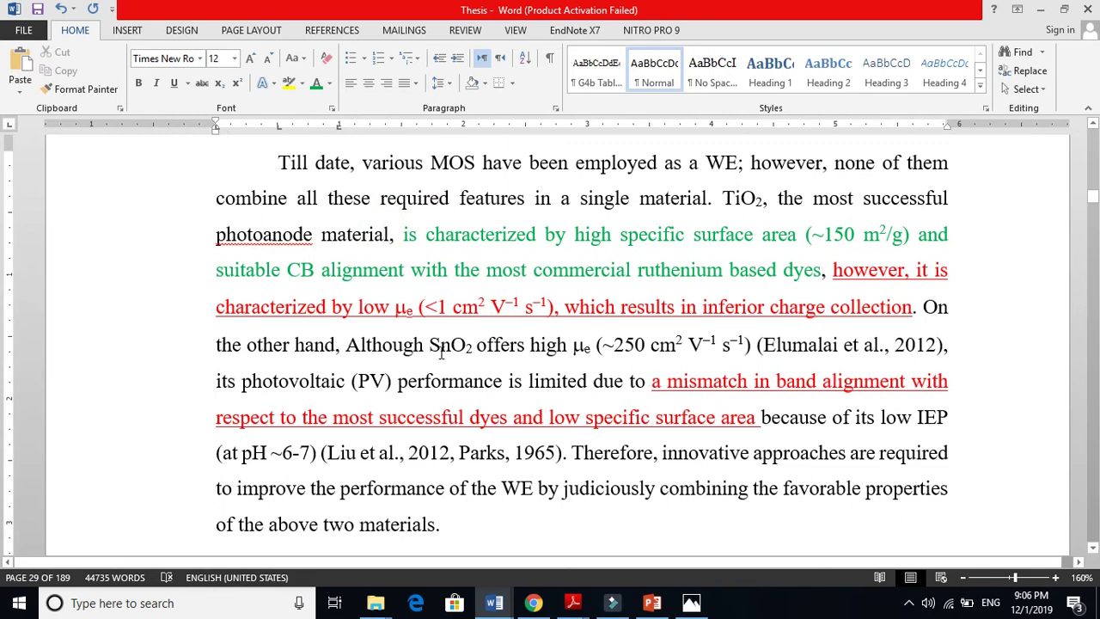
Step: Make the SnO2 mobility value (~250 cm2 V−1 s−1) green and underlined
drag(575, 345, 757, 346)
click(315, 82)
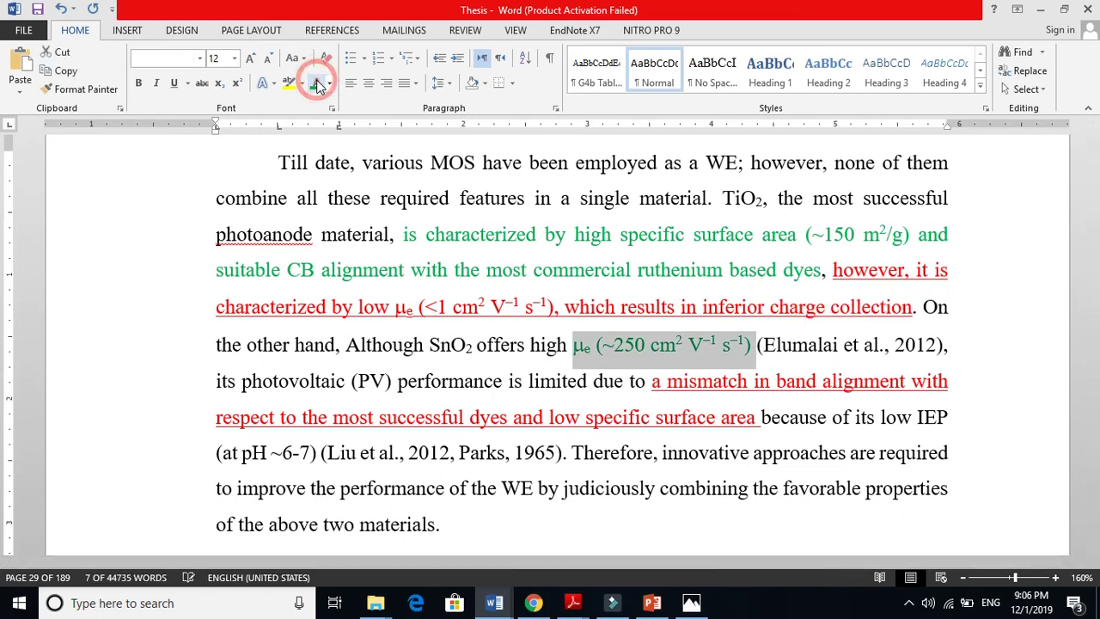
click(177, 83)
Step: Underline the green TiO2 strengths phrase
drag(822, 274, 407, 245)
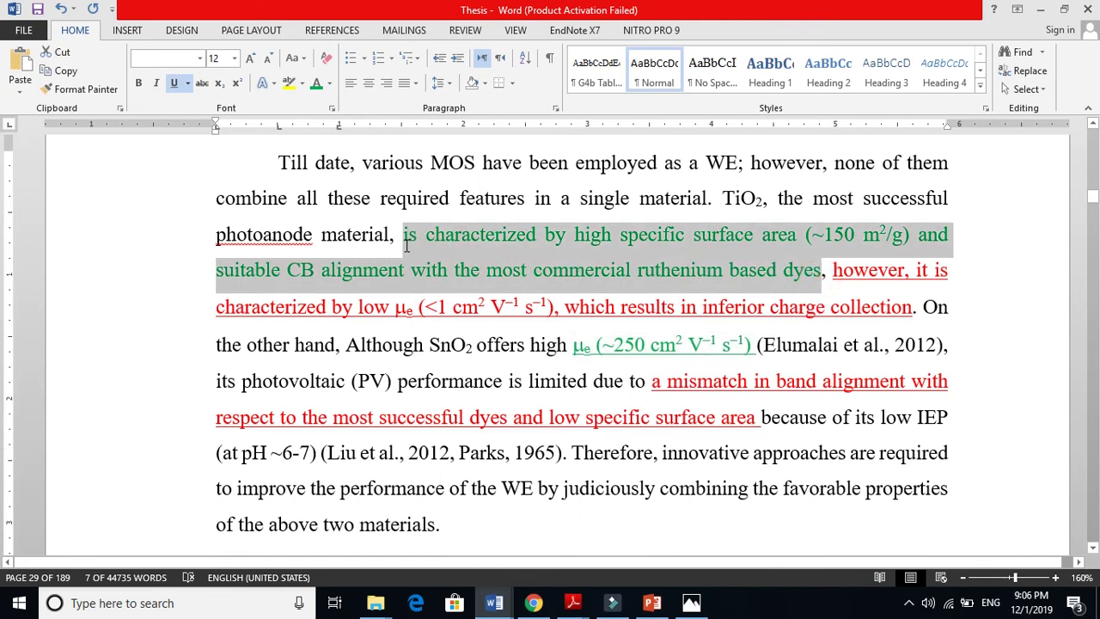
click(176, 82)
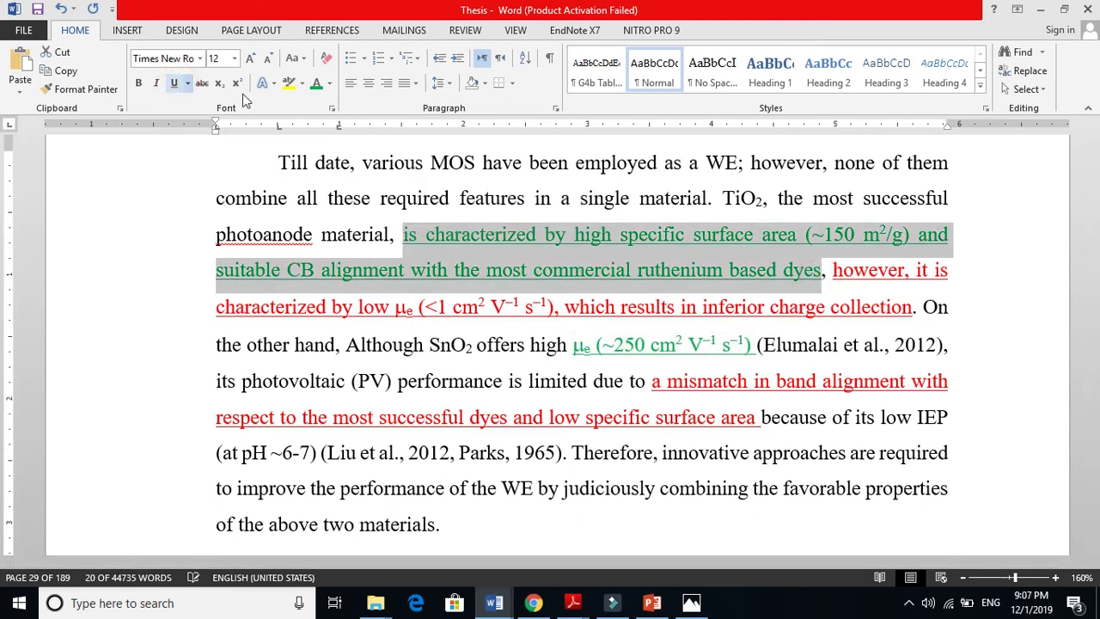
click(736, 361)
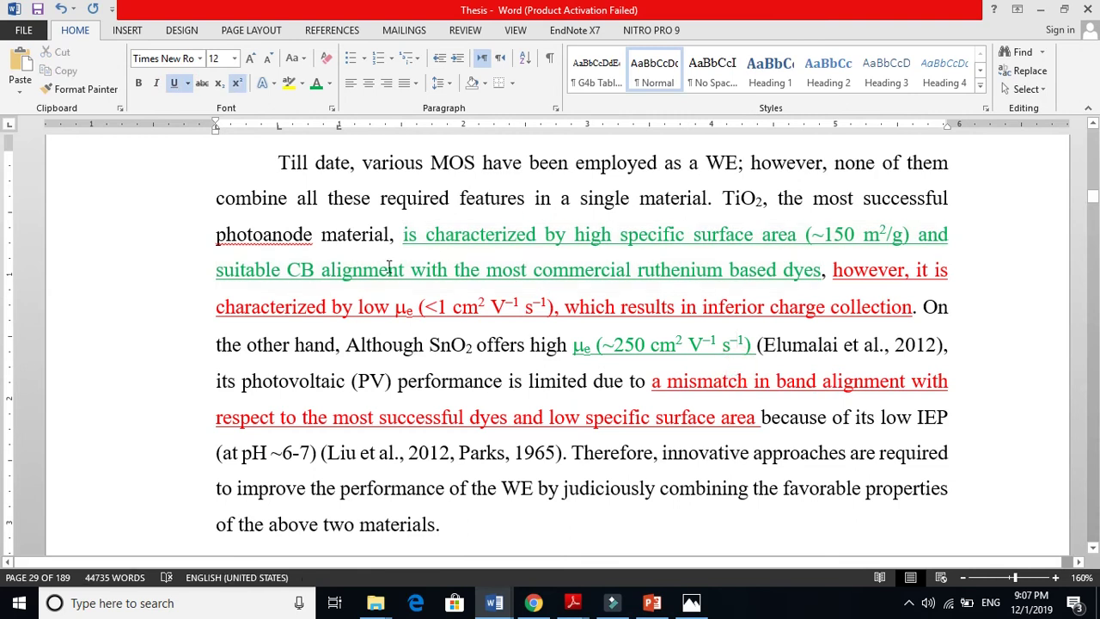
click(823, 236)
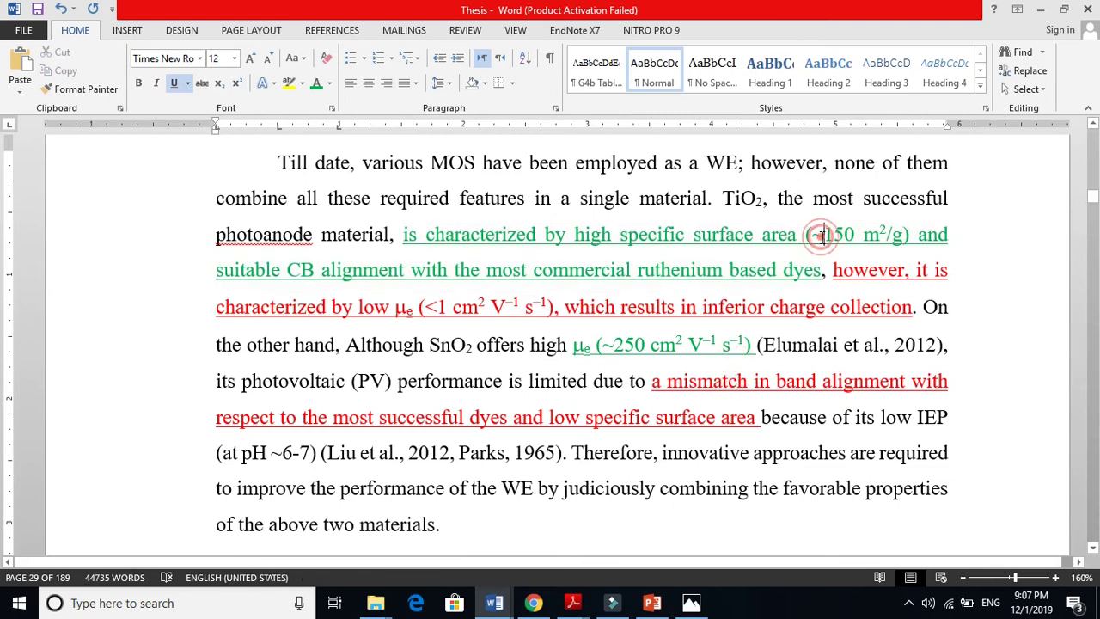
click(319, 284)
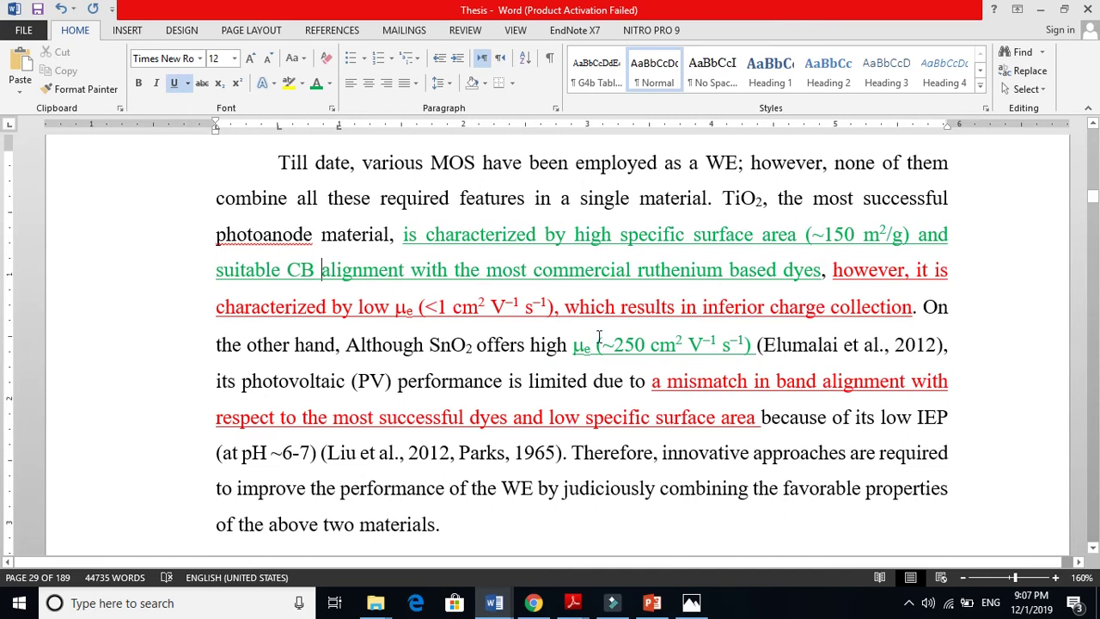
click(654, 354)
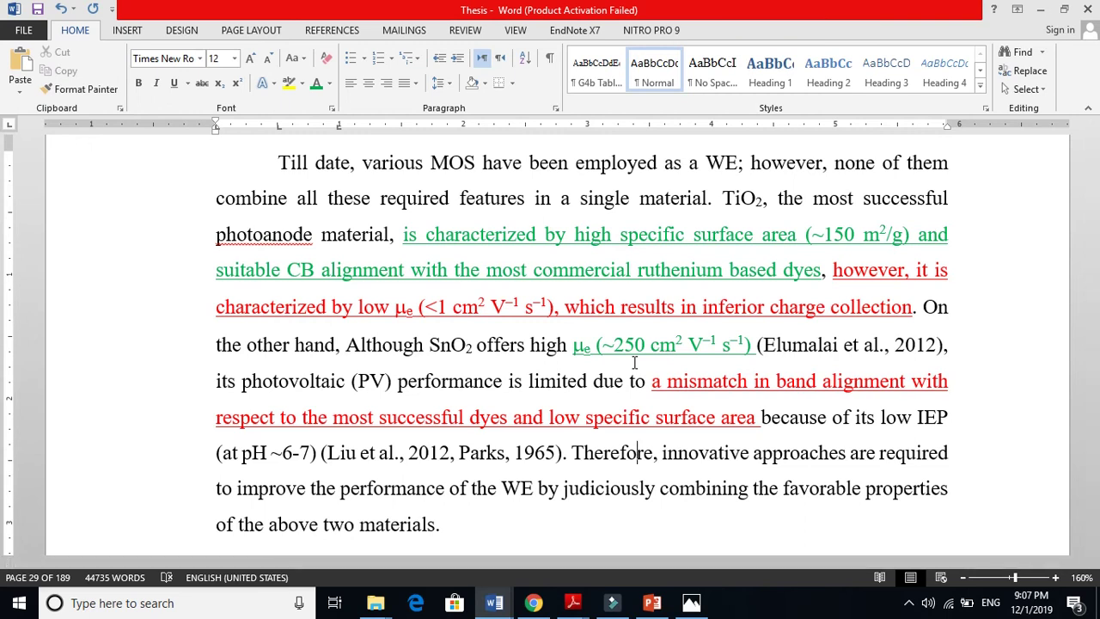
click(708, 448)
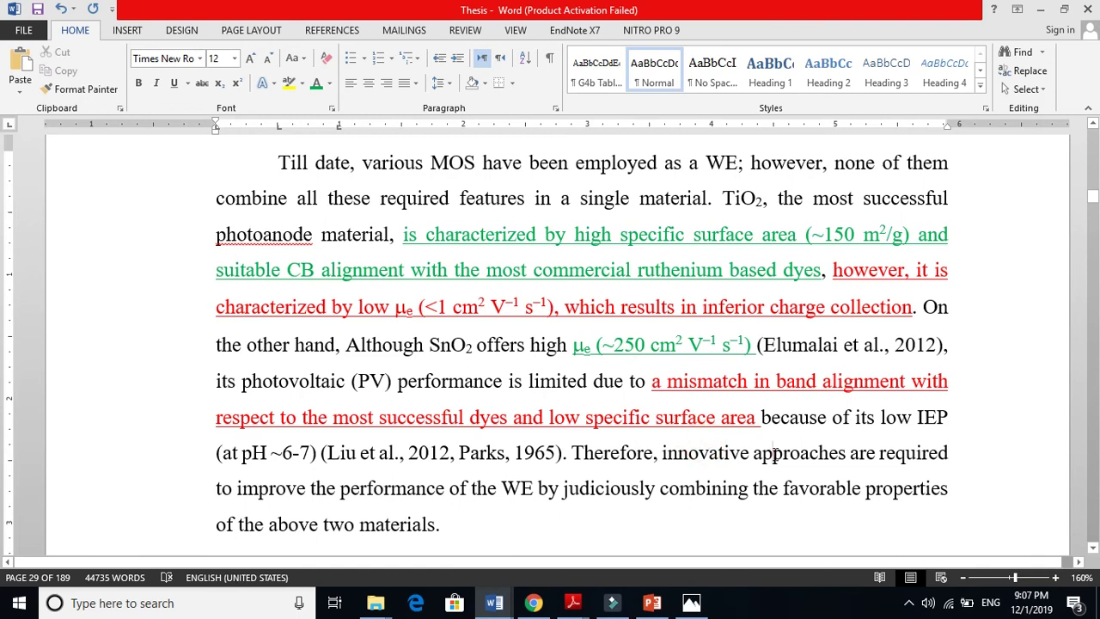
click(350, 489)
click(441, 489)
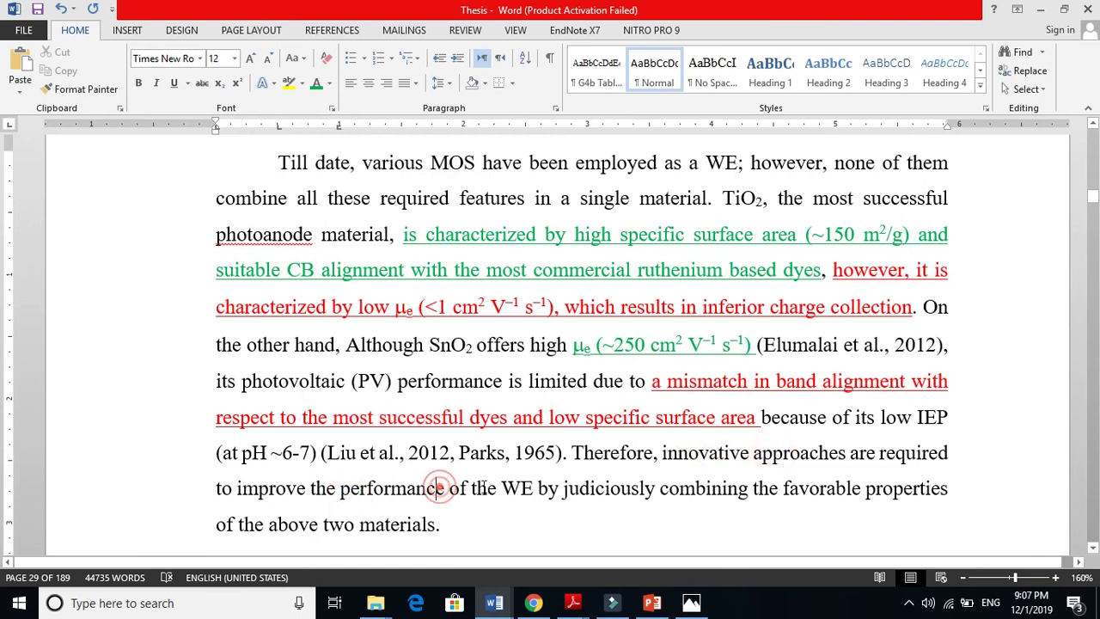
click(512, 486)
click(563, 488)
click(694, 488)
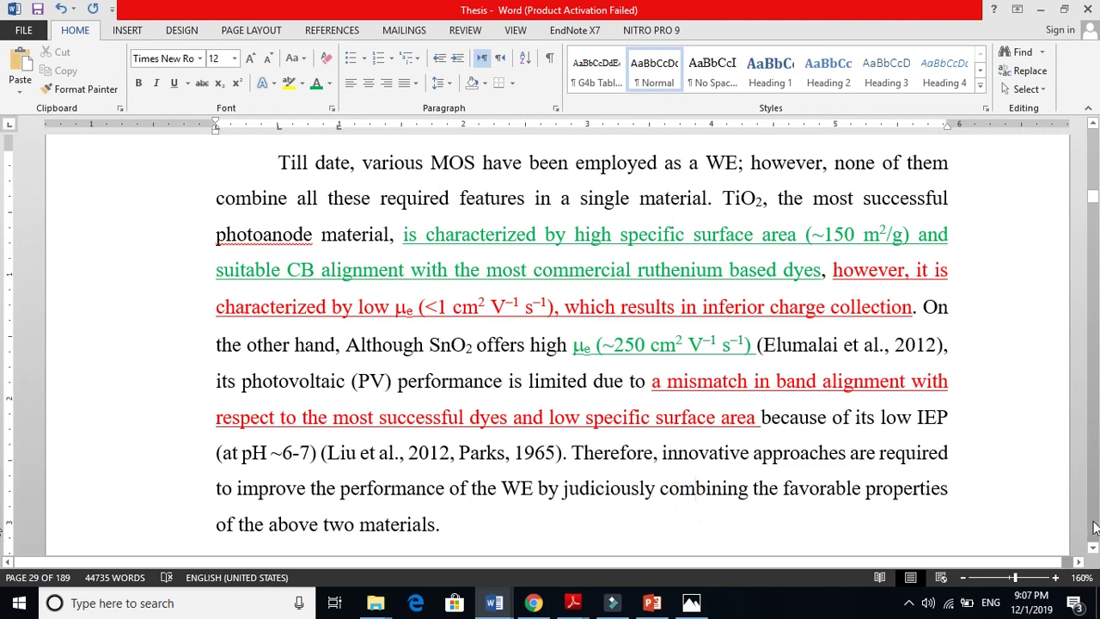
click(1094, 548)
Step: Format the concluding 'Therefore, innovative approaches are required…' sentence in blue font and bold
scroll(1094, 548, down, 3)
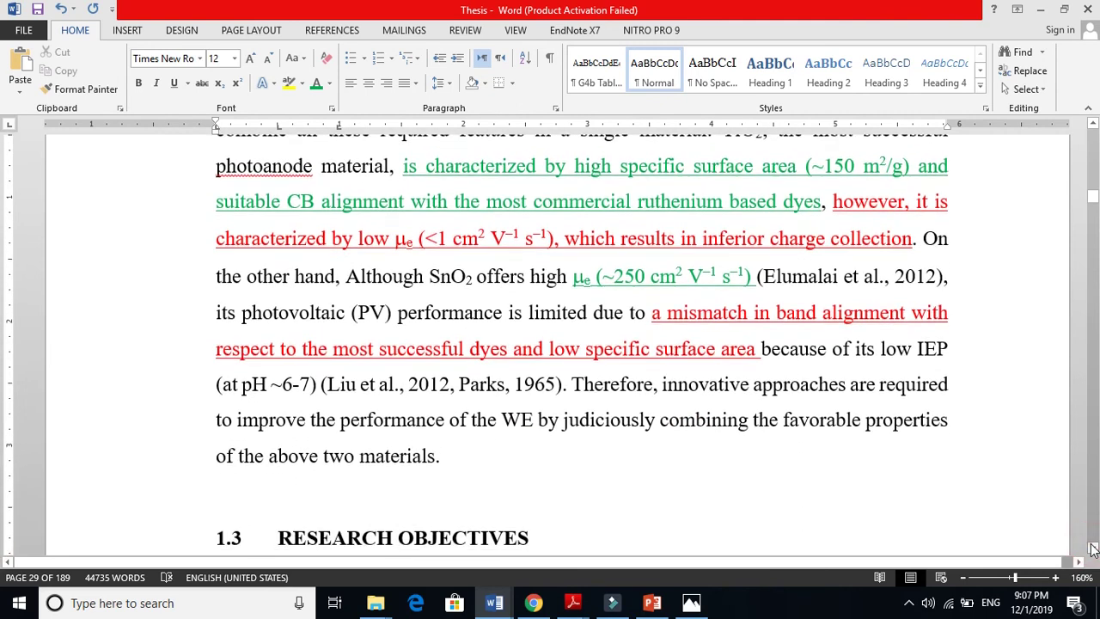
drag(572, 286, 450, 351)
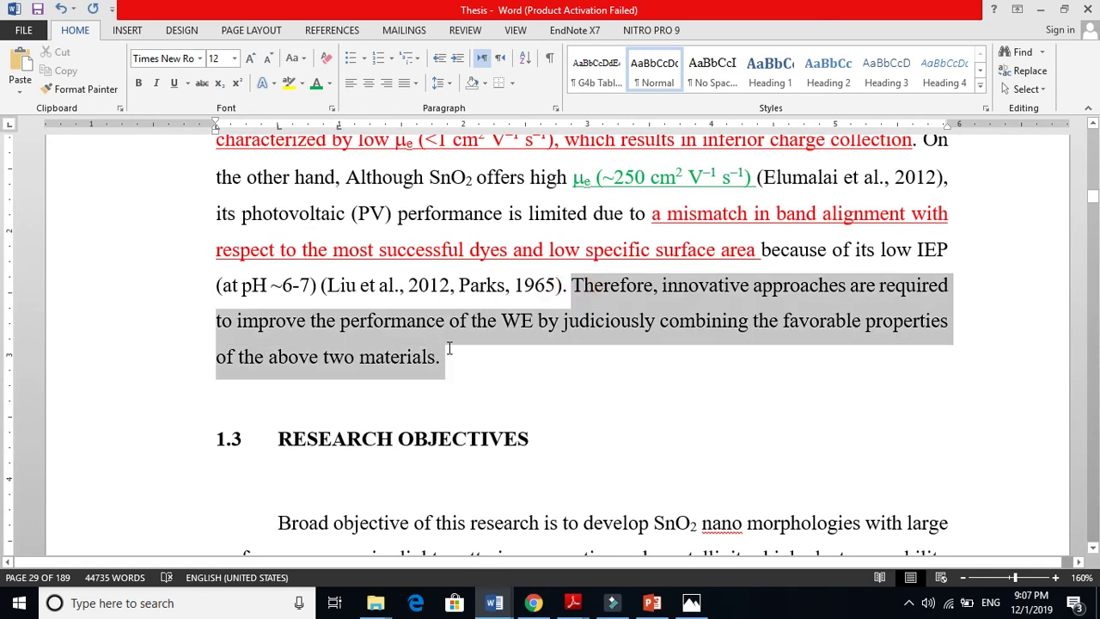
click(330, 83)
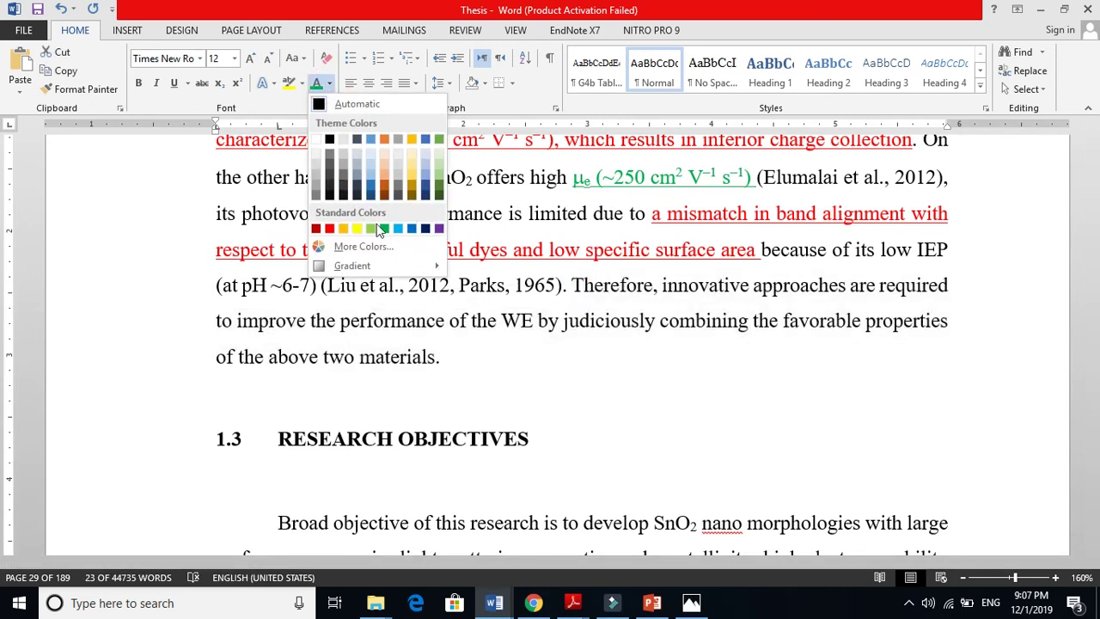
click(412, 228)
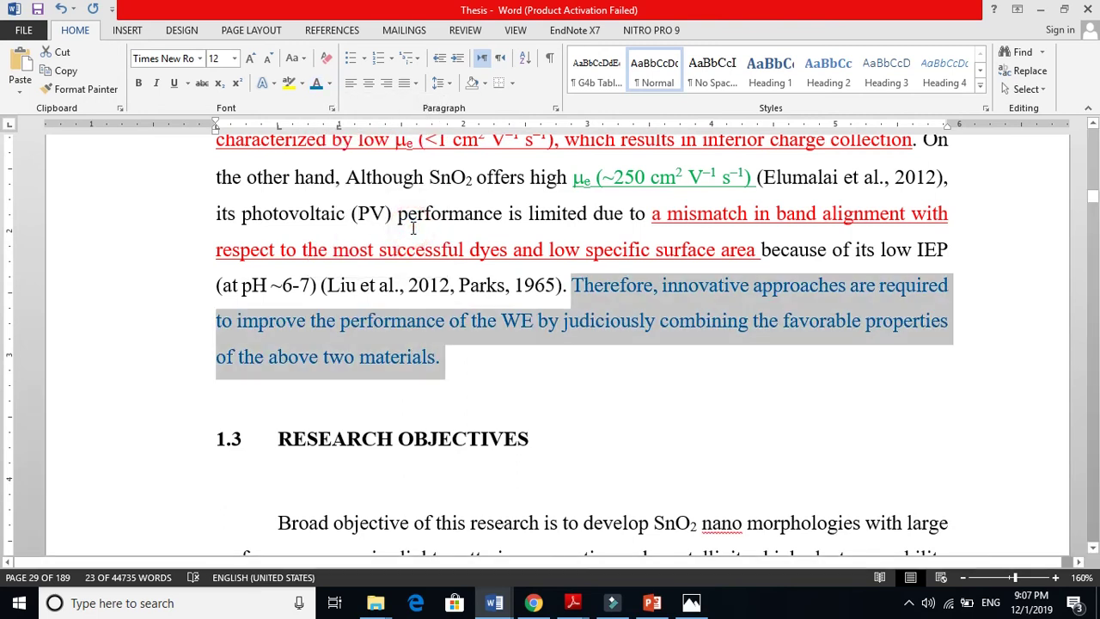
key(ctrl+b)
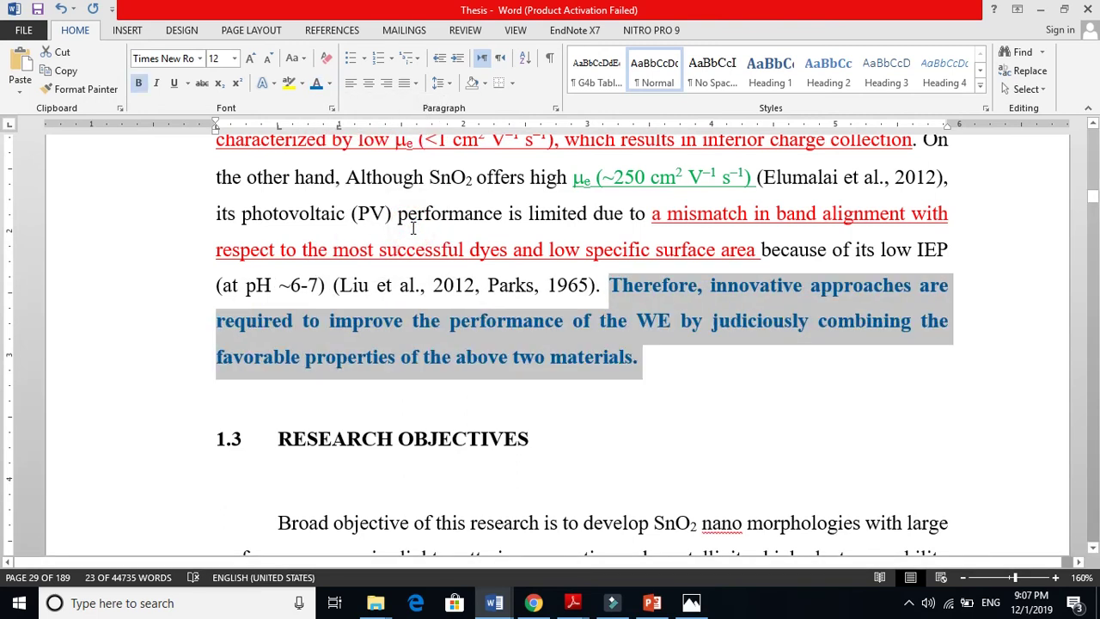
click(746, 370)
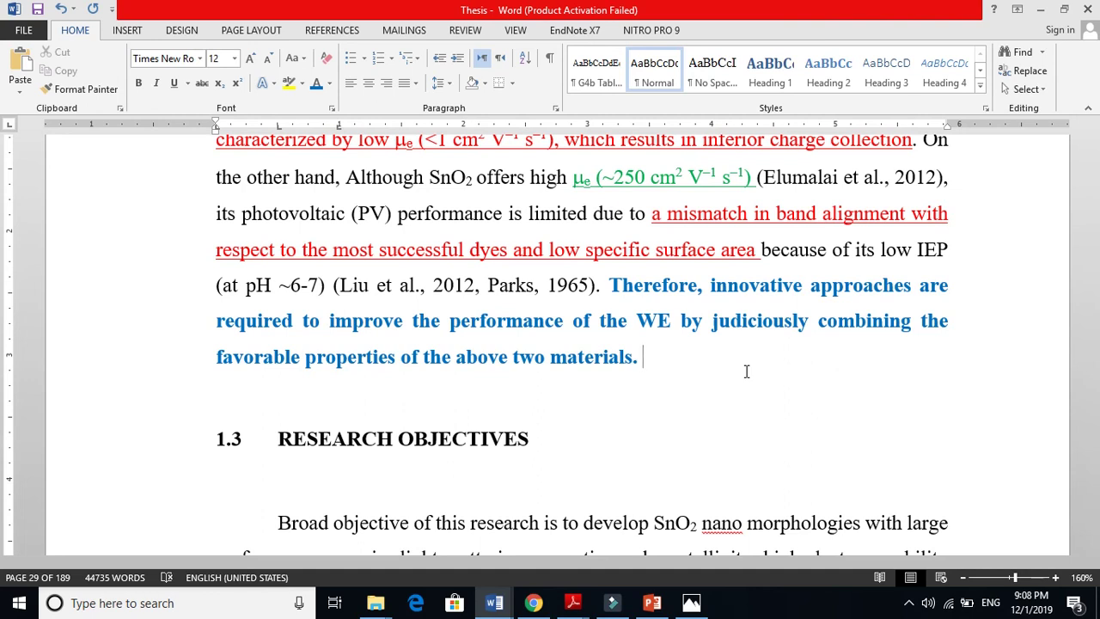
Step: Scroll back up to page 28 and point out the 1.2 Problem Statement heading and its opening paragraph
click(650, 321)
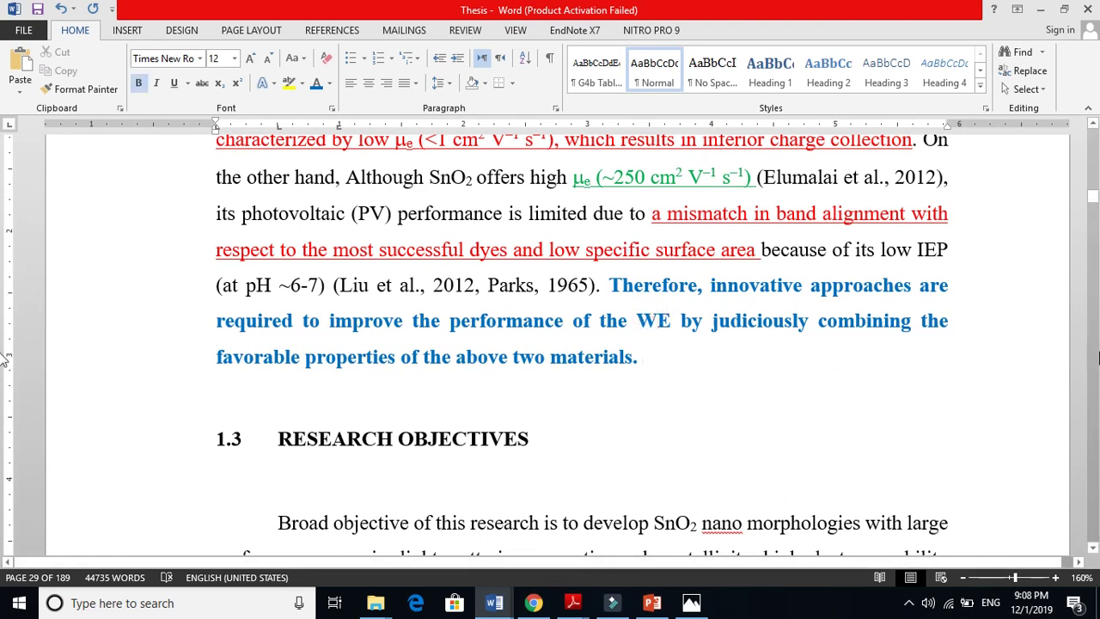
click(1094, 124)
drag(1093, 124, 1093, 124)
click(444, 256)
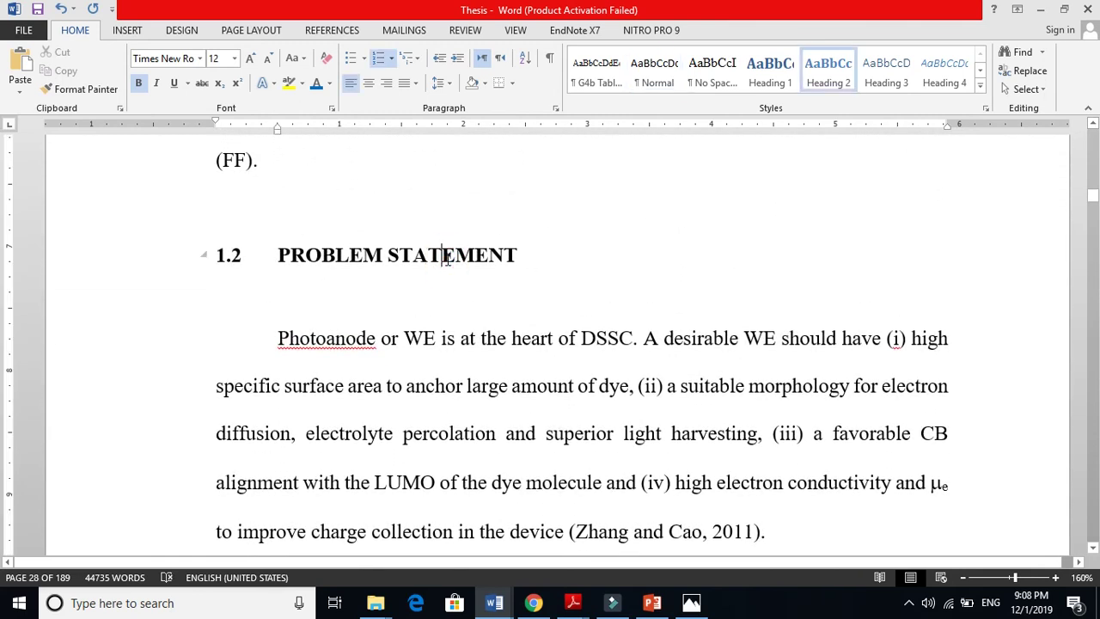
click(595, 397)
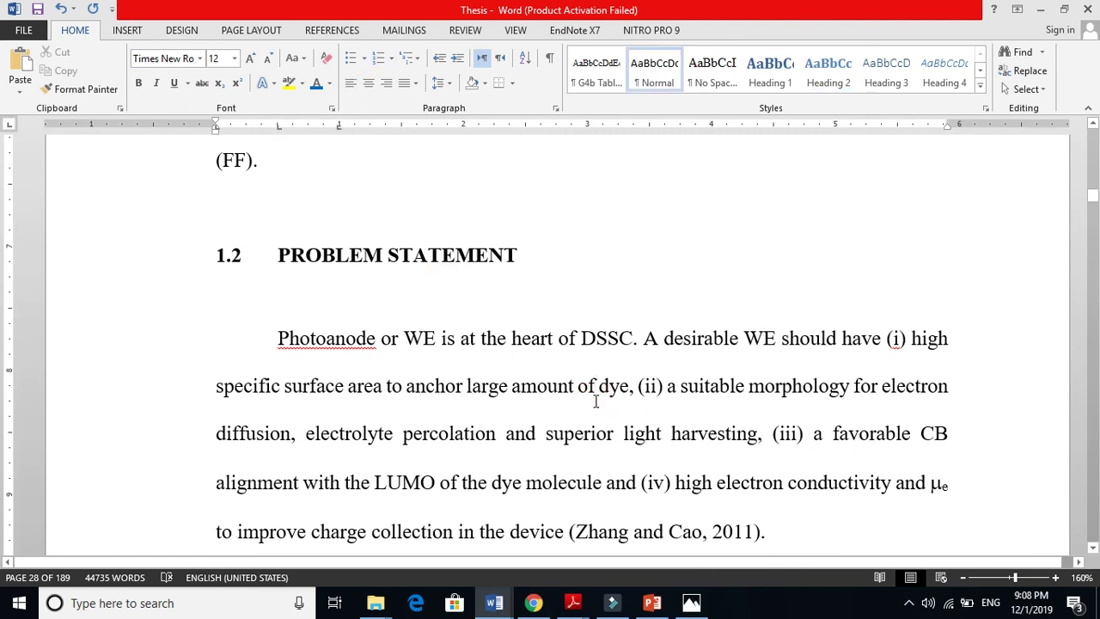